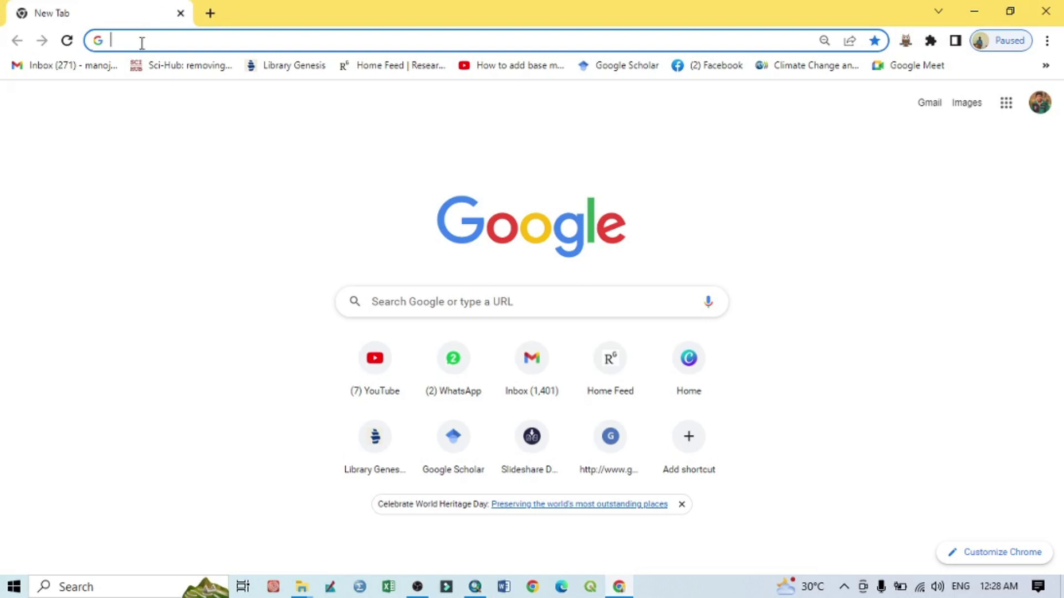
- Open the ASF Data Search site at search.asf.alaska.edu
{"action": "type", "text": "search.asf.alaska.edu"}
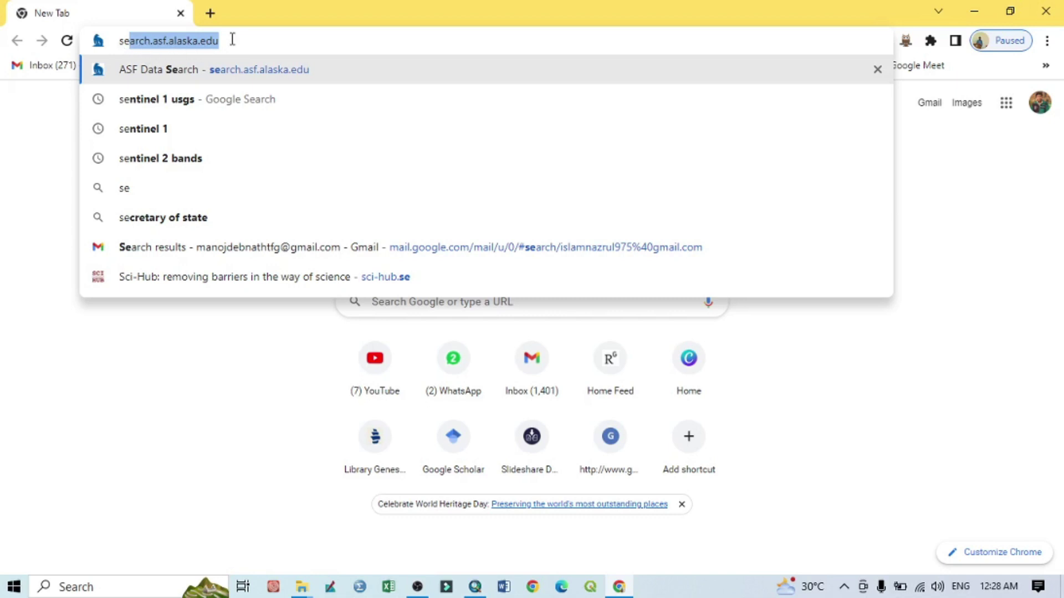
{"action": "key", "text": "Return"}
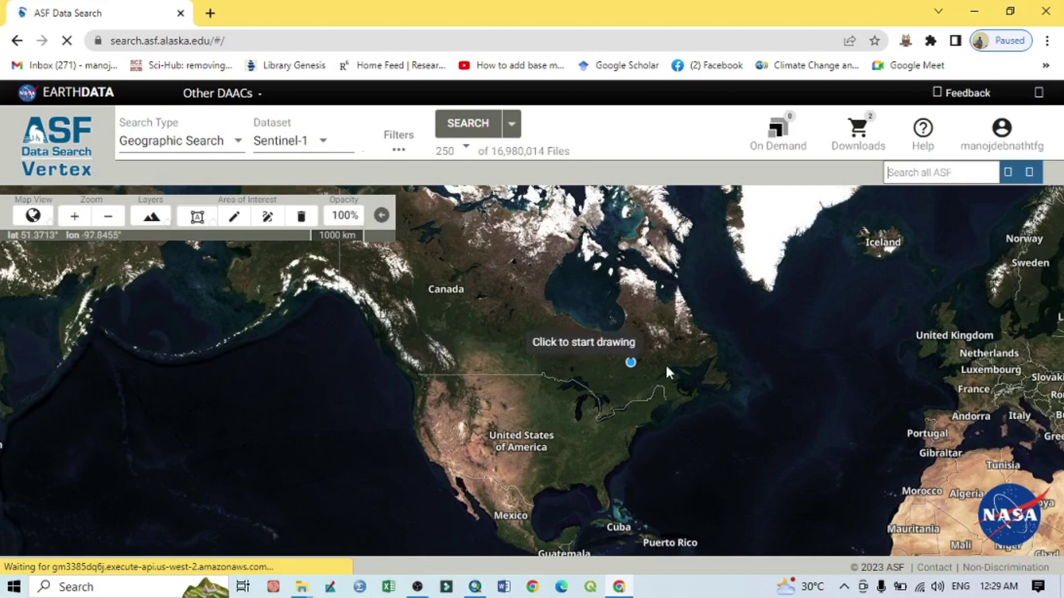
- Draw a six-sided polygon area of interest around Siliguri, Kalimpong and Jalpaiguri, just south of Gangtok
{"action": "left_click_drag", "start_coordinate": [667, 367], "coordinate": [416, 360]}
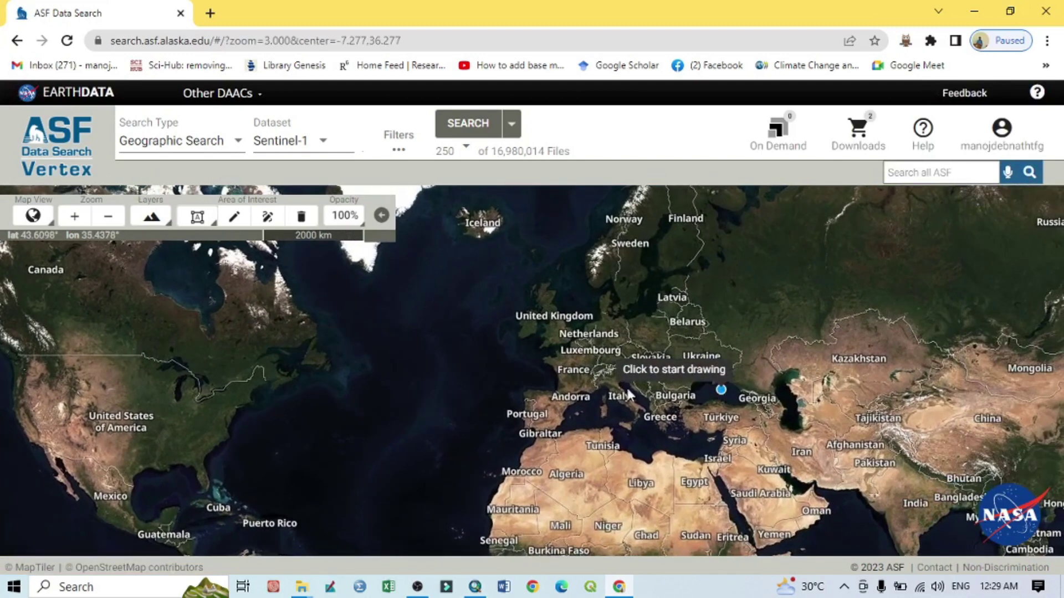
{"action": "left_click_drag", "start_coordinate": [628, 394], "coordinate": [206, 295]}
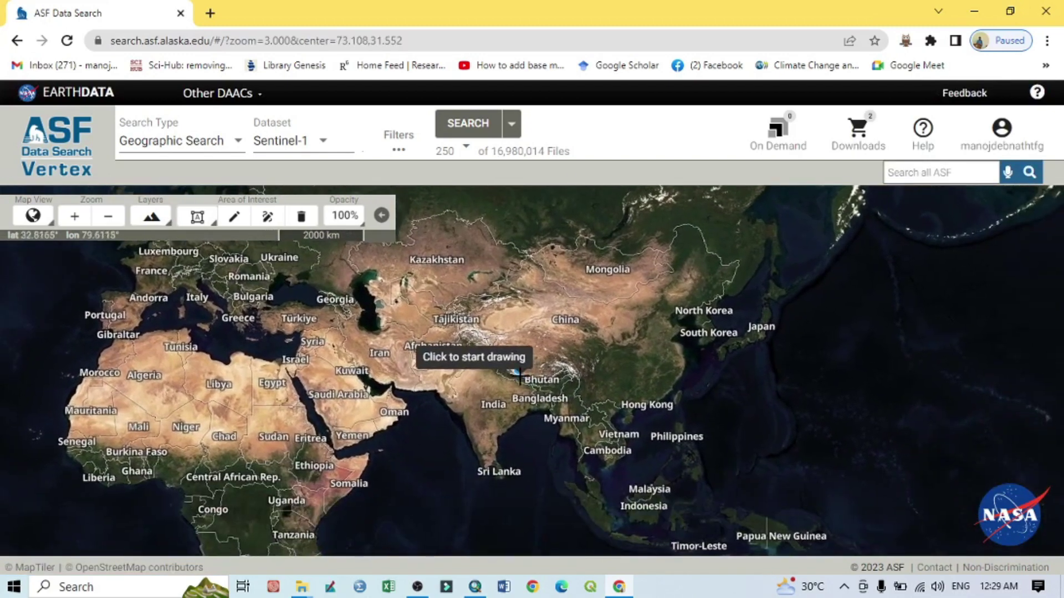
{"action": "scroll", "coordinate": [521, 378], "scroll_direction": "up", "scroll_amount": 3}
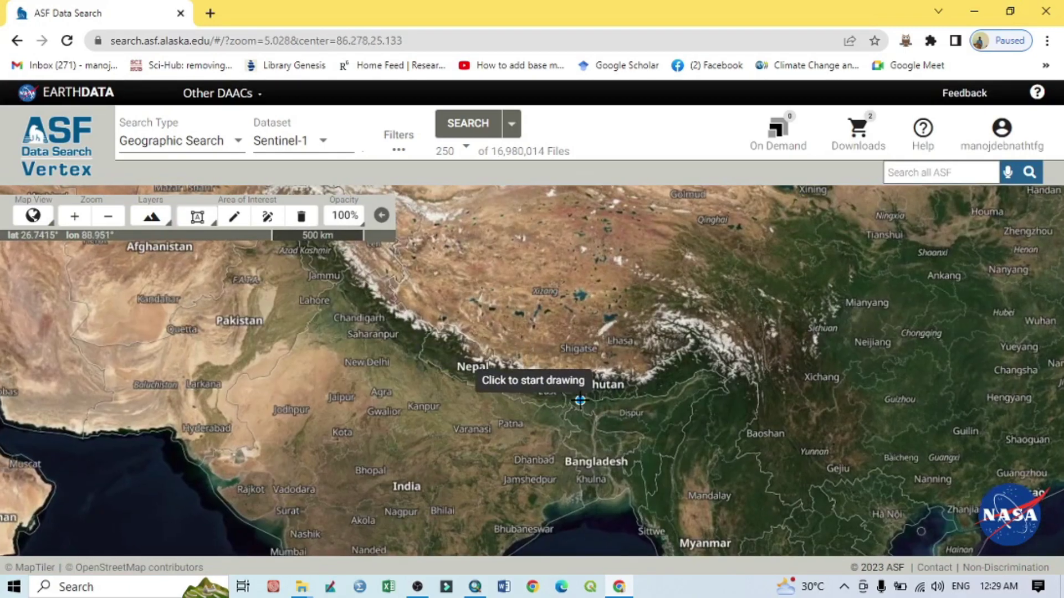
{"action": "scroll", "coordinate": [580, 400], "scroll_direction": "up", "scroll_amount": 2}
{"action": "scroll", "coordinate": [580, 400], "scroll_direction": "up", "scroll_amount": 1}
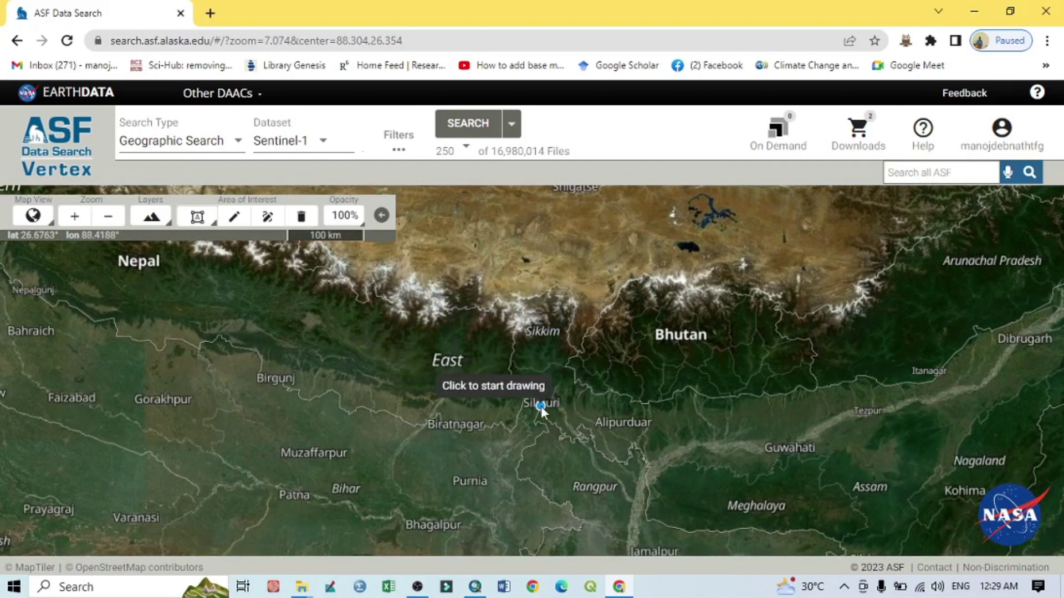
{"action": "scroll", "coordinate": [541, 406], "scroll_direction": "up", "scroll_amount": 1}
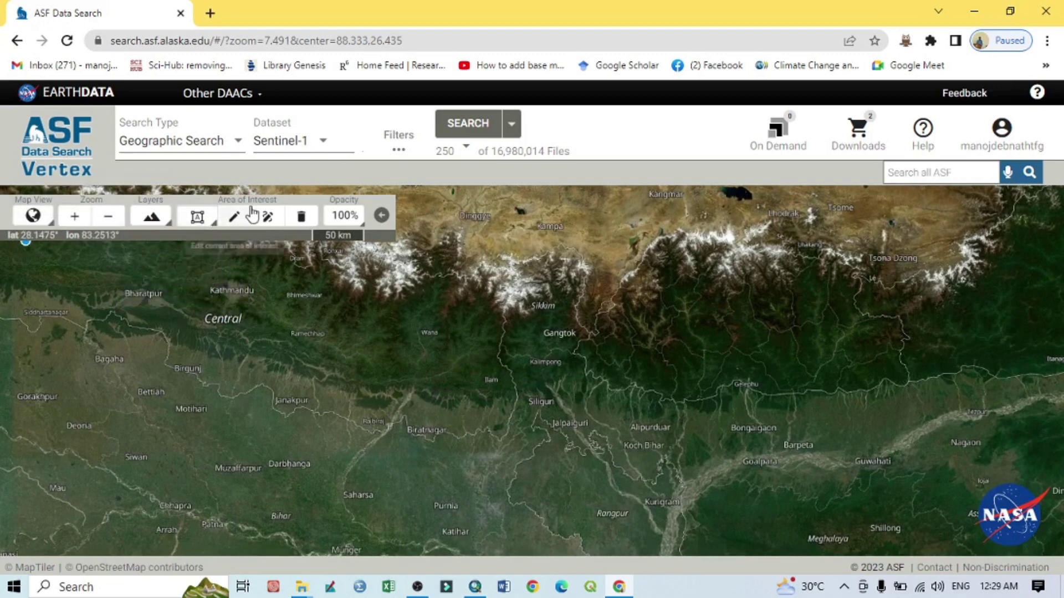
{"action": "left_click", "coordinate": [198, 221]}
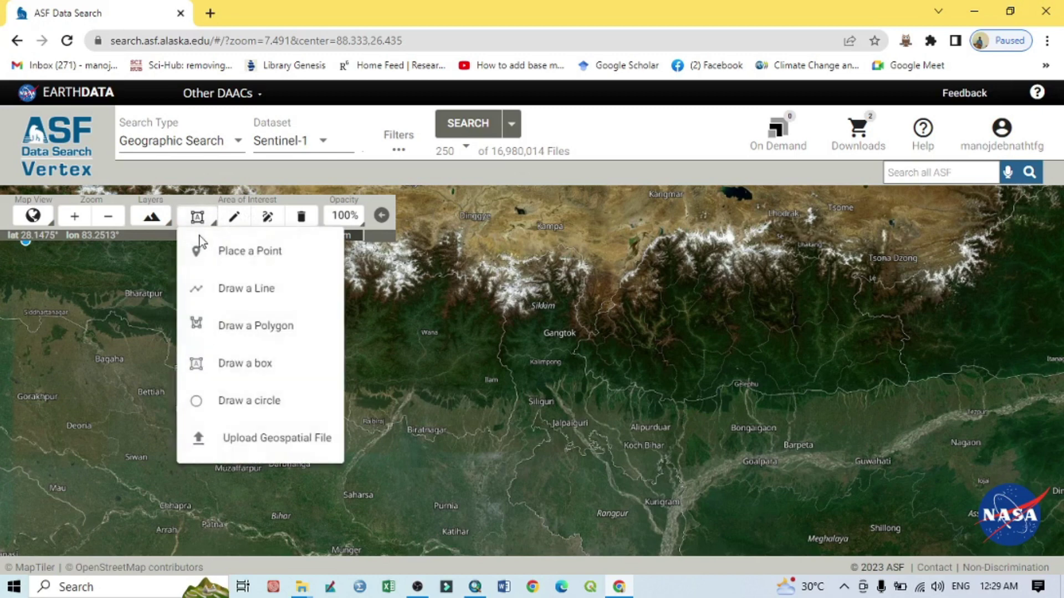
{"action": "left_click", "coordinate": [243, 327]}
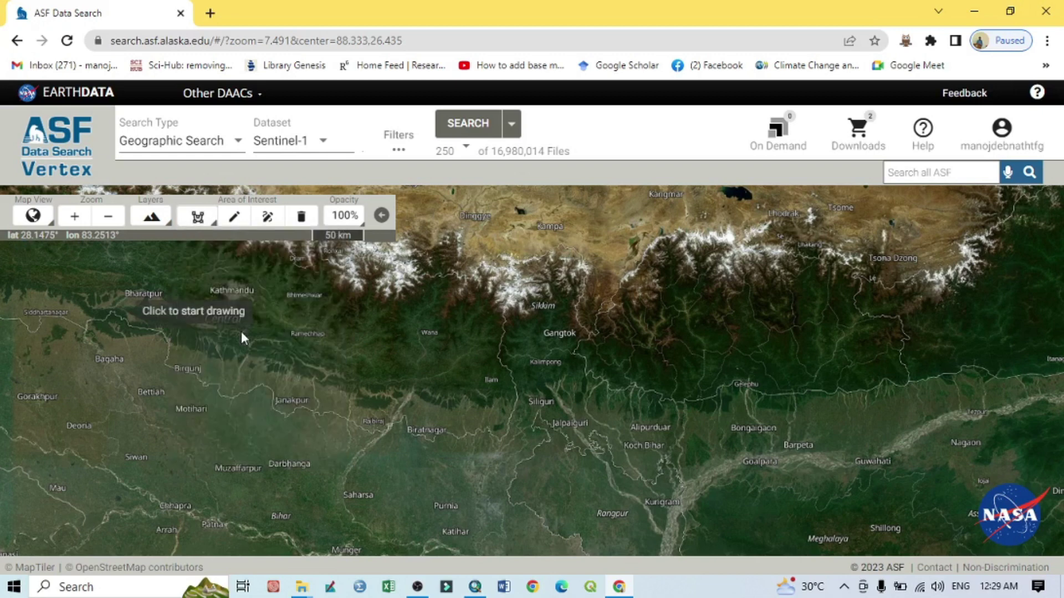
{"action": "left_click", "coordinate": [506, 389]}
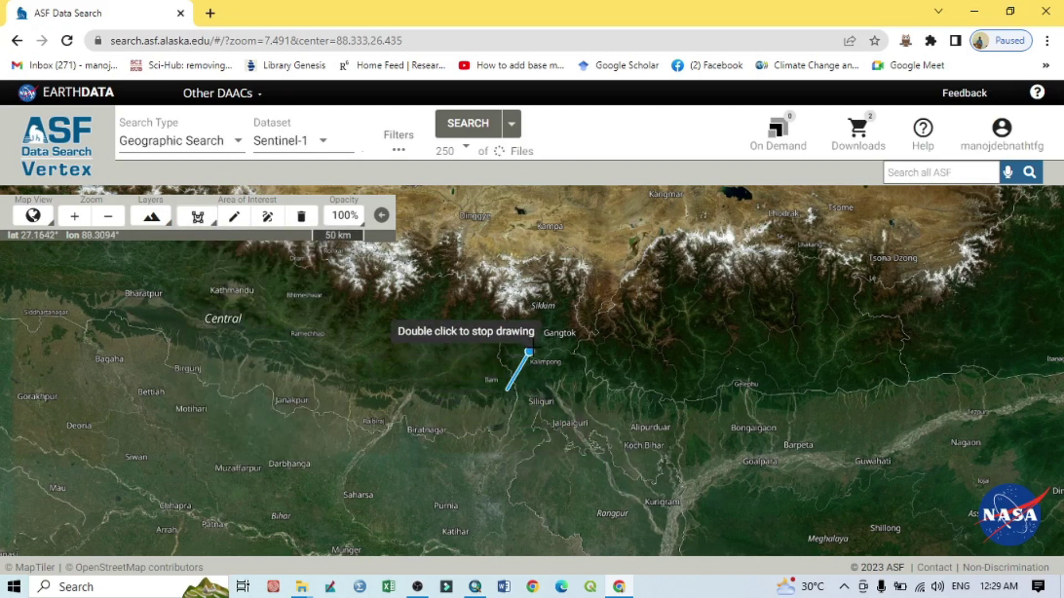
{"action": "left_click_drag", "start_coordinate": [541, 344], "coordinate": [589, 356]}
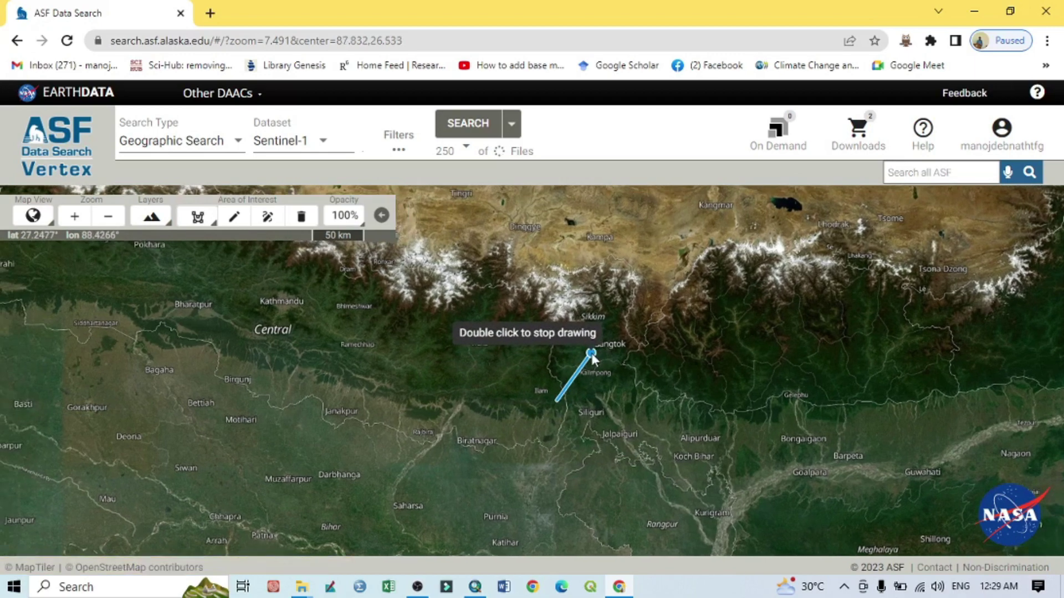
{"action": "left_click", "coordinate": [591, 353]}
{"action": "left_click", "coordinate": [643, 380]}
{"action": "left_click", "coordinate": [664, 413]}
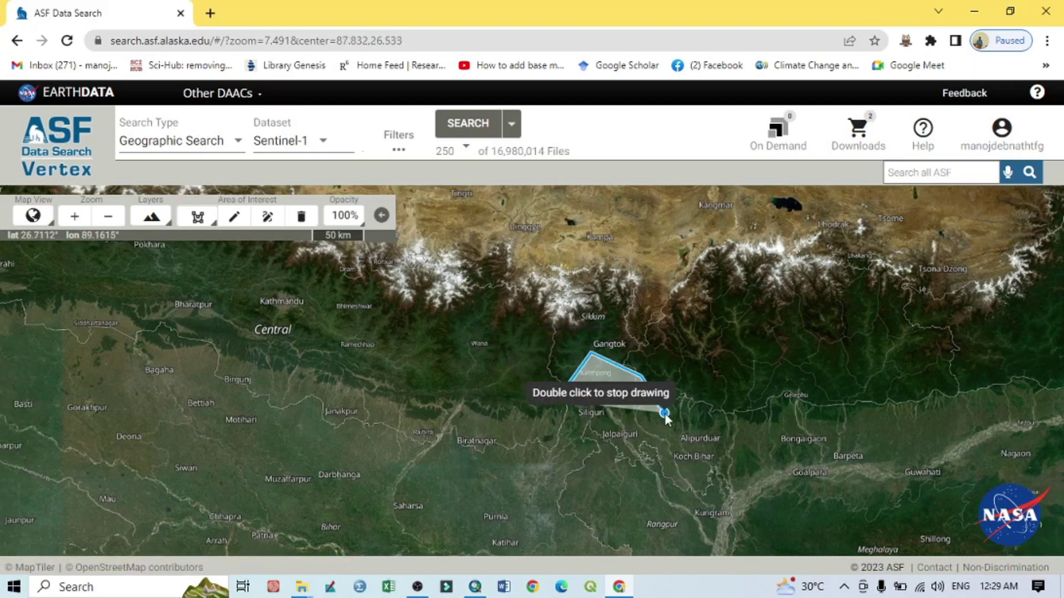
{"action": "left_click", "coordinate": [652, 446]}
{"action": "left_click", "coordinate": [572, 465]}
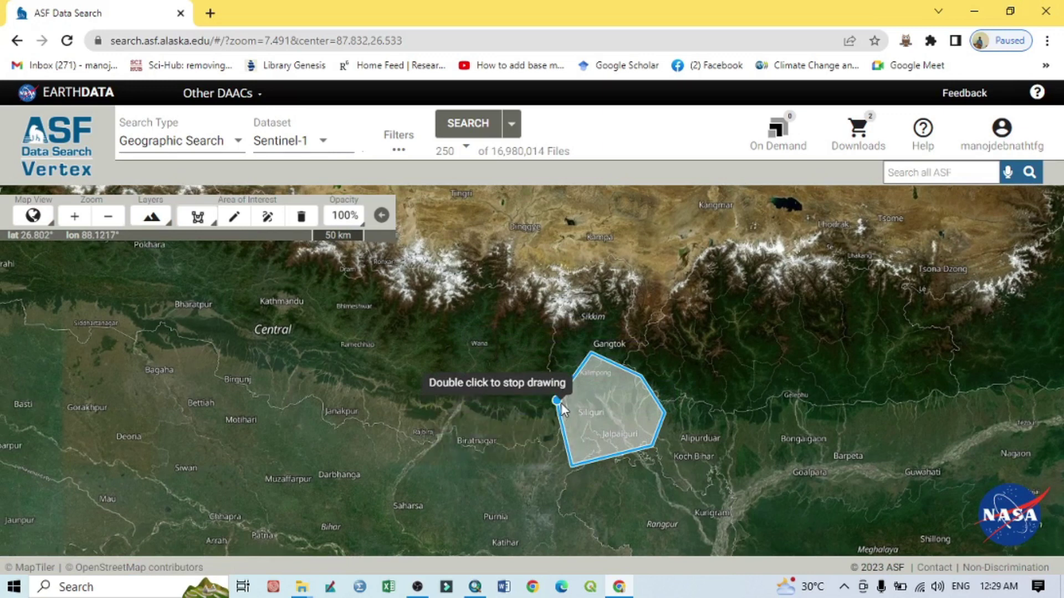
{"action": "double_click", "coordinate": [559, 403]}
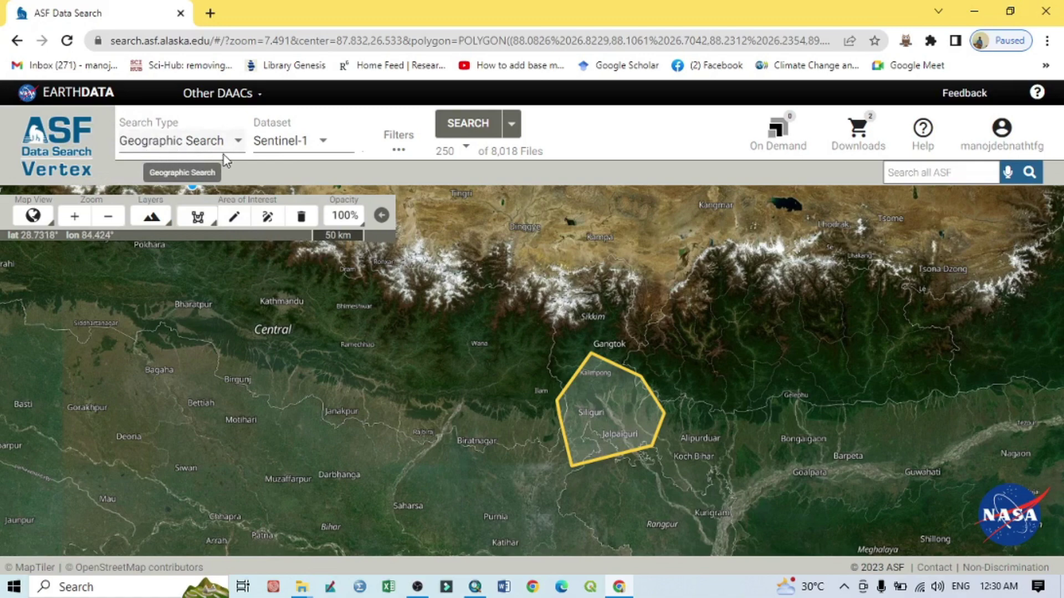
- Set the dataset to ALOS PALSAR and run the search for the drawn area
{"action": "left_click", "coordinate": [316, 143]}
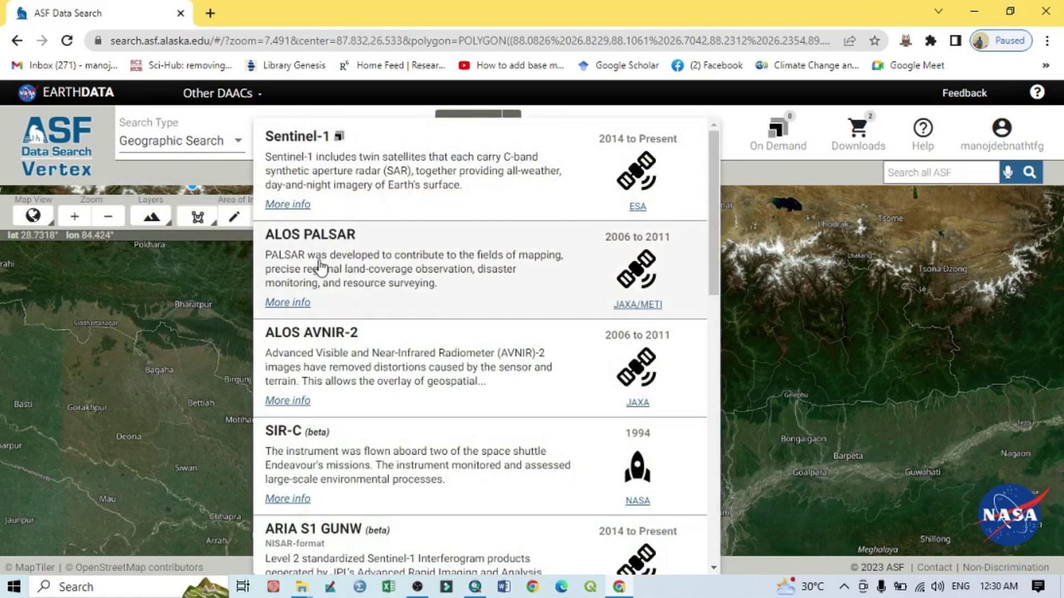
{"action": "left_click", "coordinate": [319, 260]}
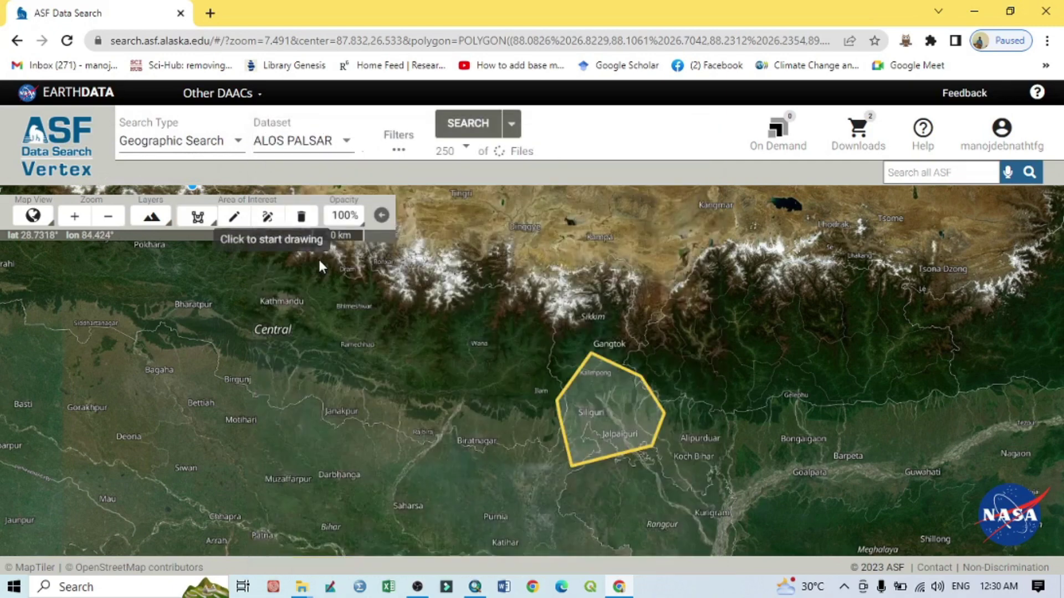
{"action": "left_click", "coordinate": [475, 127]}
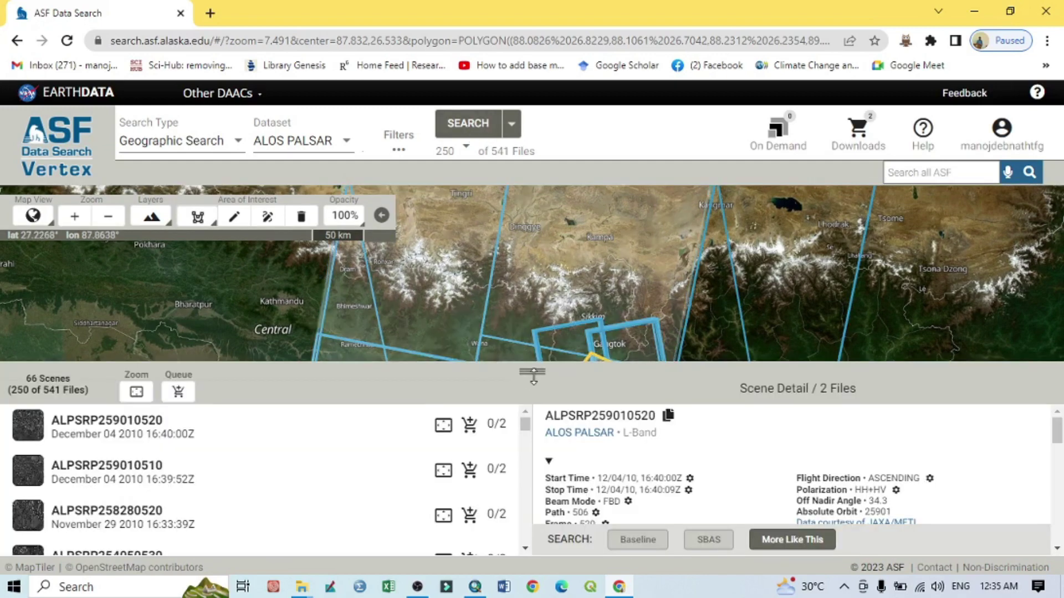
- Enlarge the map area and examine the different scene footprints covering the area-of-interest polygon
{"action": "left_click_drag", "start_coordinate": [533, 375], "coordinate": [532, 491]}
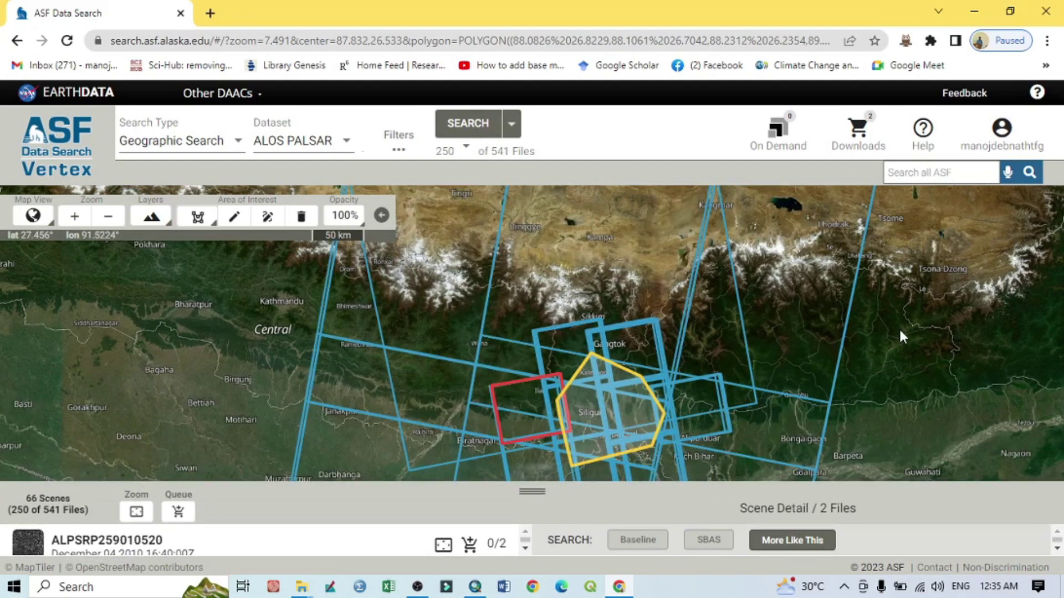
{"action": "left_click_drag", "start_coordinate": [898, 327], "coordinate": [898, 284]}
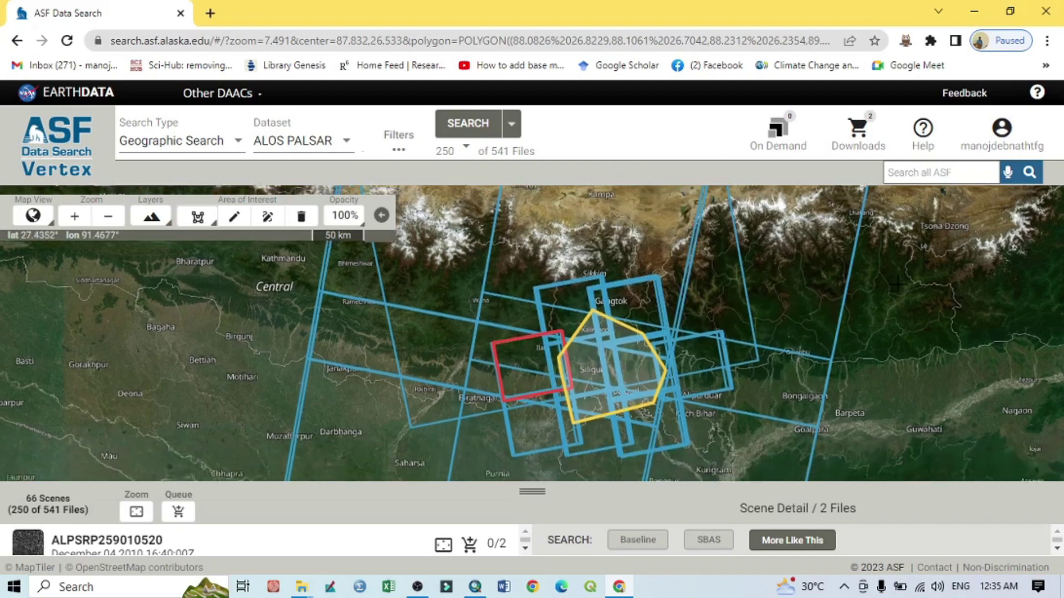
{"action": "left_click", "coordinate": [590, 365]}
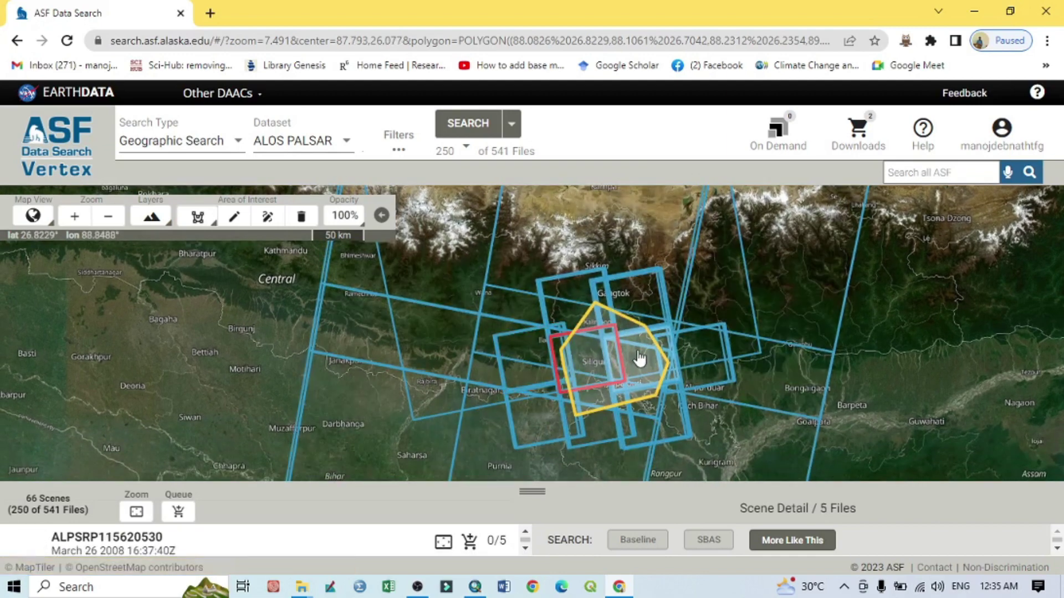
{"action": "left_click", "coordinate": [636, 309]}
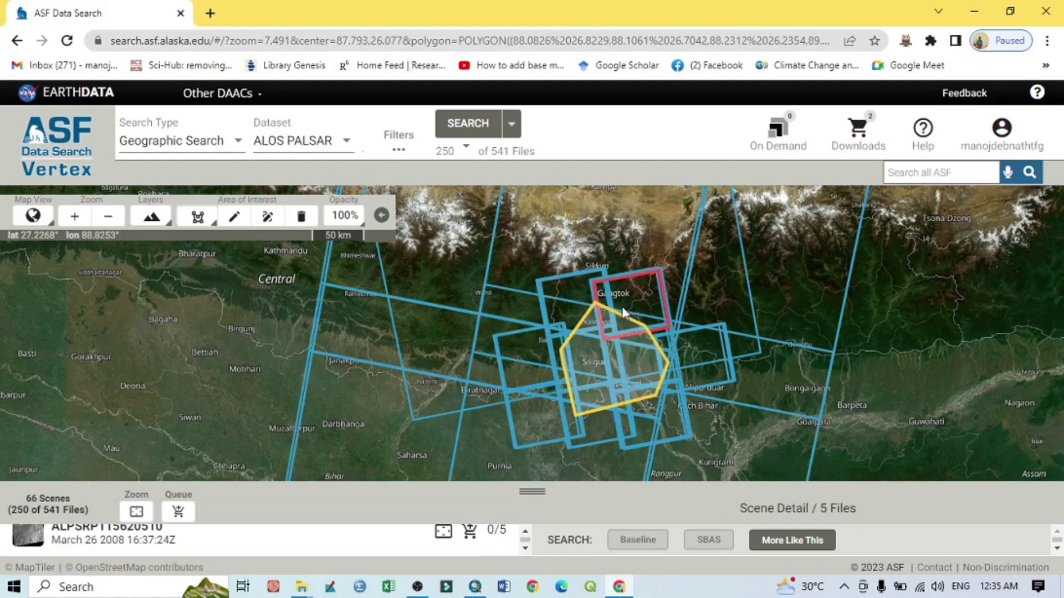
{"action": "left_click", "coordinate": [540, 358]}
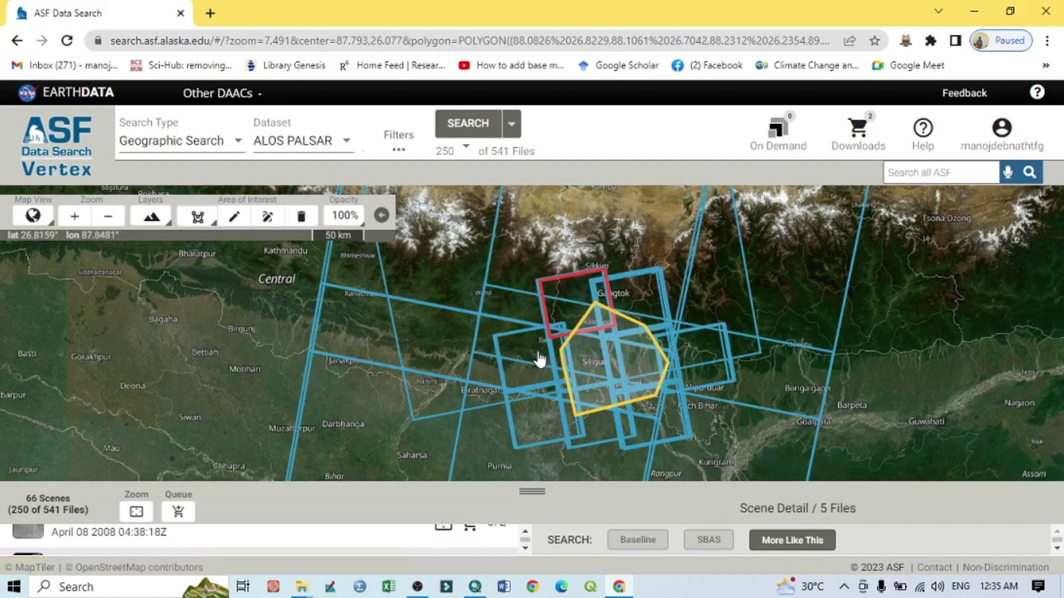
{"action": "left_click", "coordinate": [548, 429]}
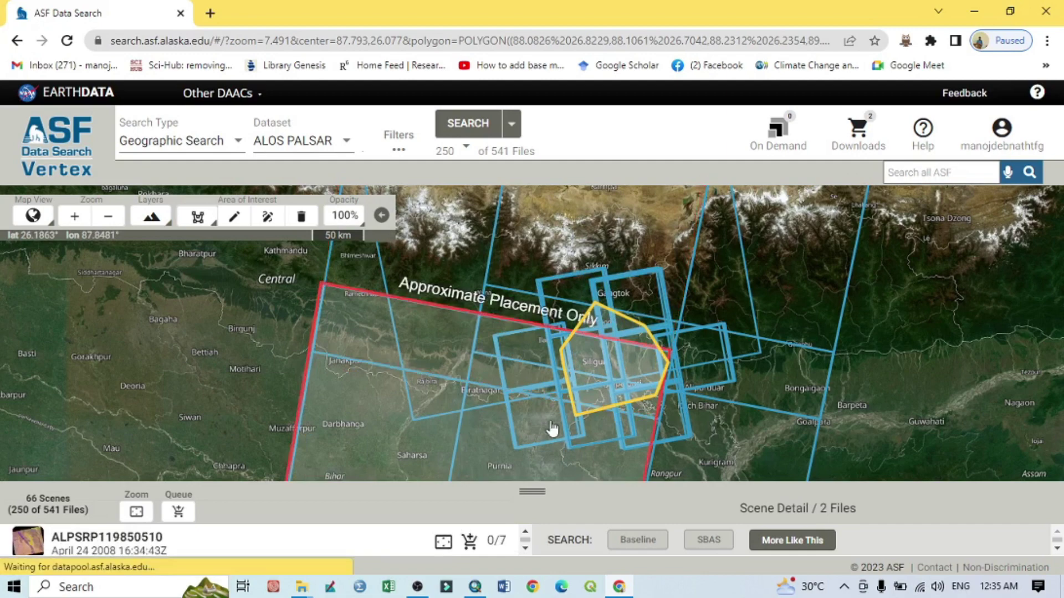
{"action": "left_click", "coordinate": [595, 399]}
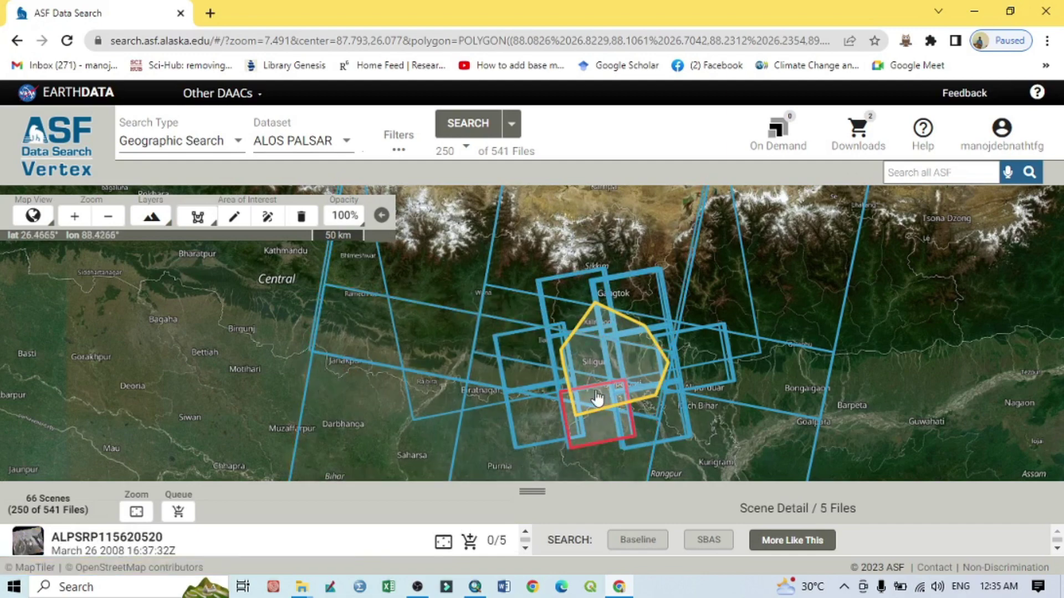
{"action": "left_click", "coordinate": [578, 360]}
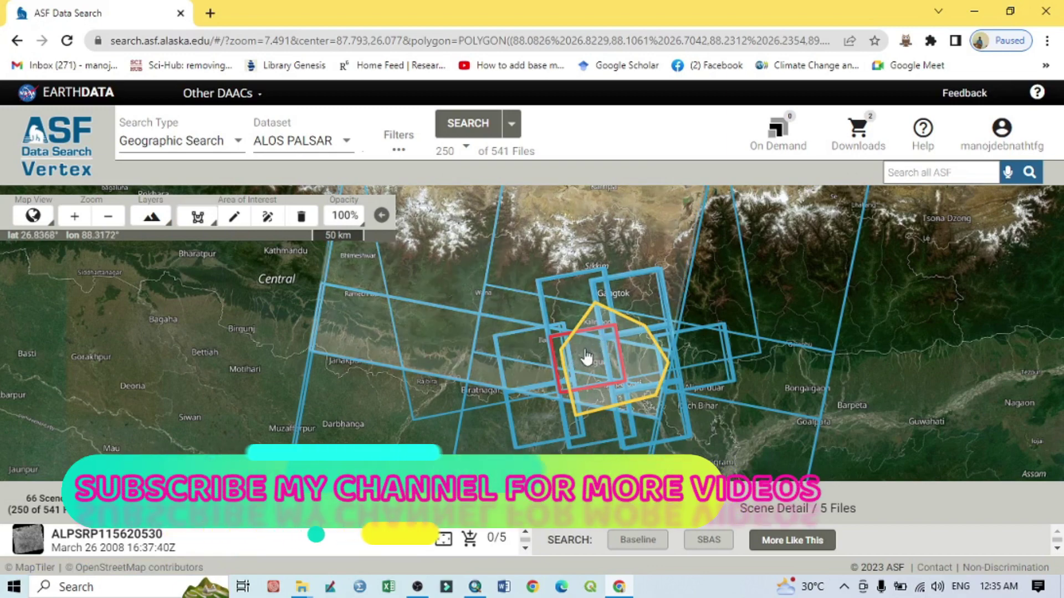
- Select scene ALPSRP115620530 over the polygon's northwestern edge, enlarge the results list and zoom the map to that scene
{"action": "left_click", "coordinate": [576, 311]}
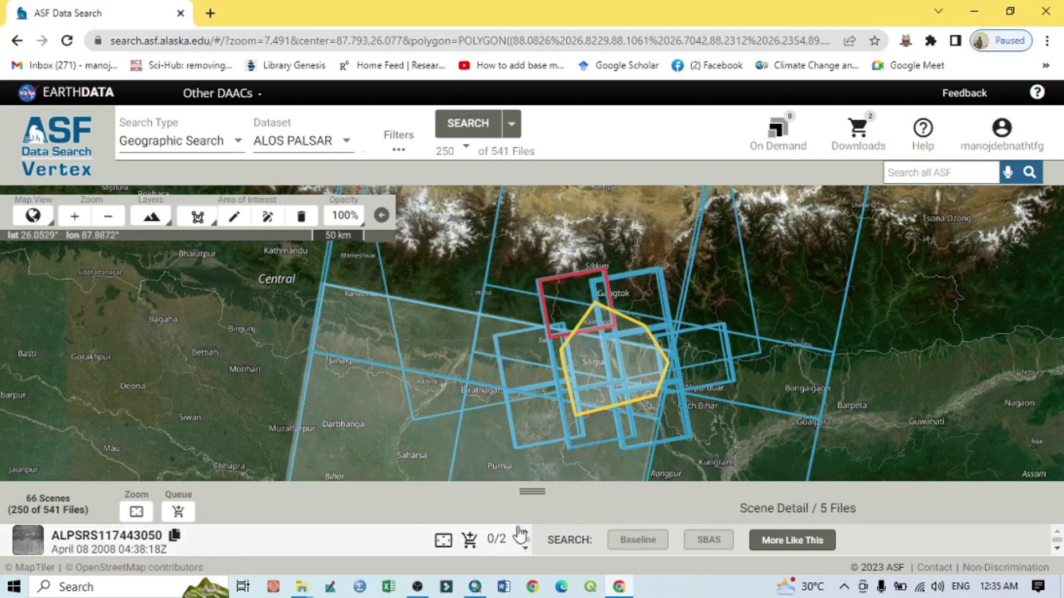
{"action": "left_click_drag", "start_coordinate": [535, 486], "coordinate": [576, 344]}
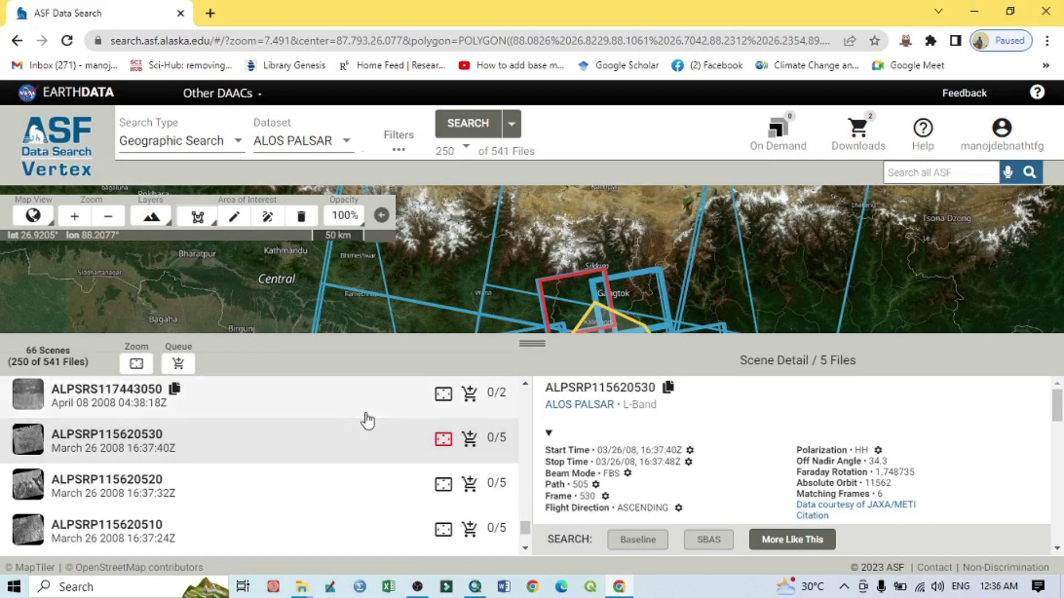
{"action": "left_click", "coordinate": [442, 440]}
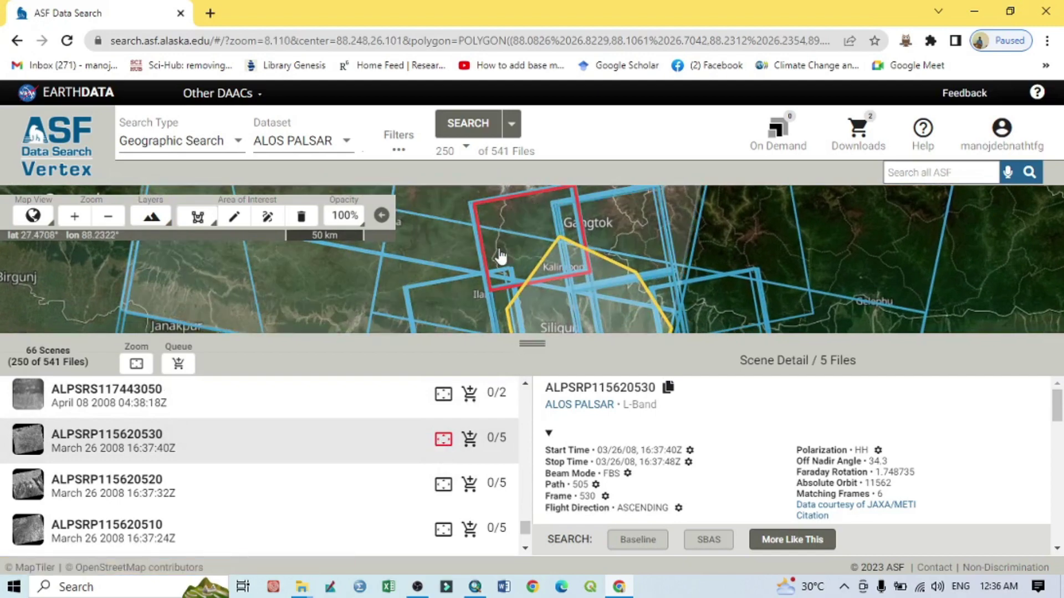
- Review the selected scene's details and downloadable files, and open the linked information page about DEMs
{"action": "scroll", "coordinate": [728, 447], "scroll_direction": "down", "scroll_amount": 6}
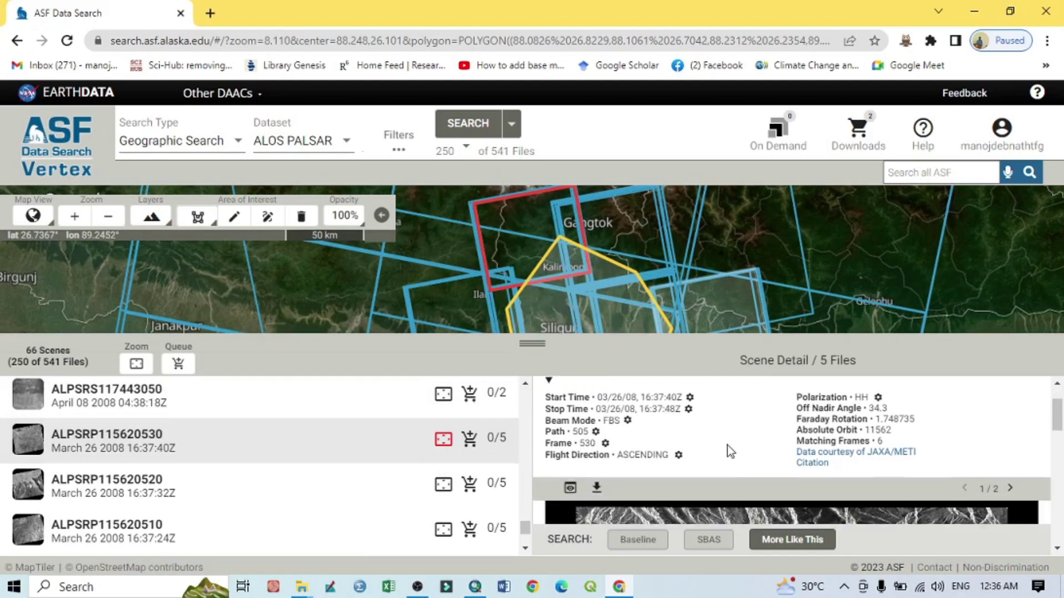
{"action": "scroll", "coordinate": [727, 446], "scroll_direction": "down", "scroll_amount": 1}
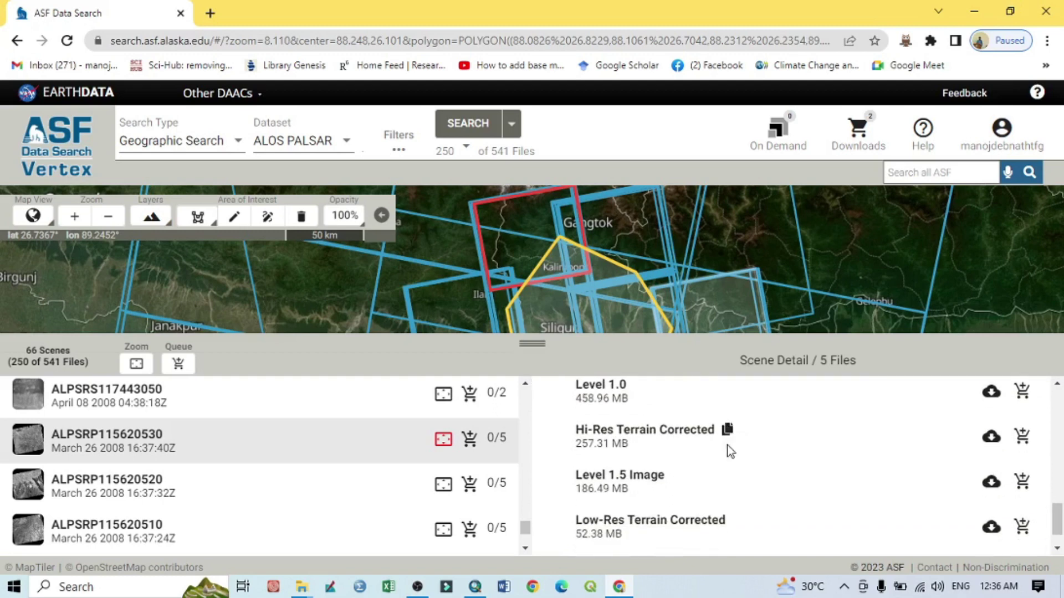
{"action": "scroll", "coordinate": [727, 445], "scroll_direction": "up", "scroll_amount": 3}
{"action": "scroll", "coordinate": [727, 445], "scroll_direction": "up", "scroll_amount": 3}
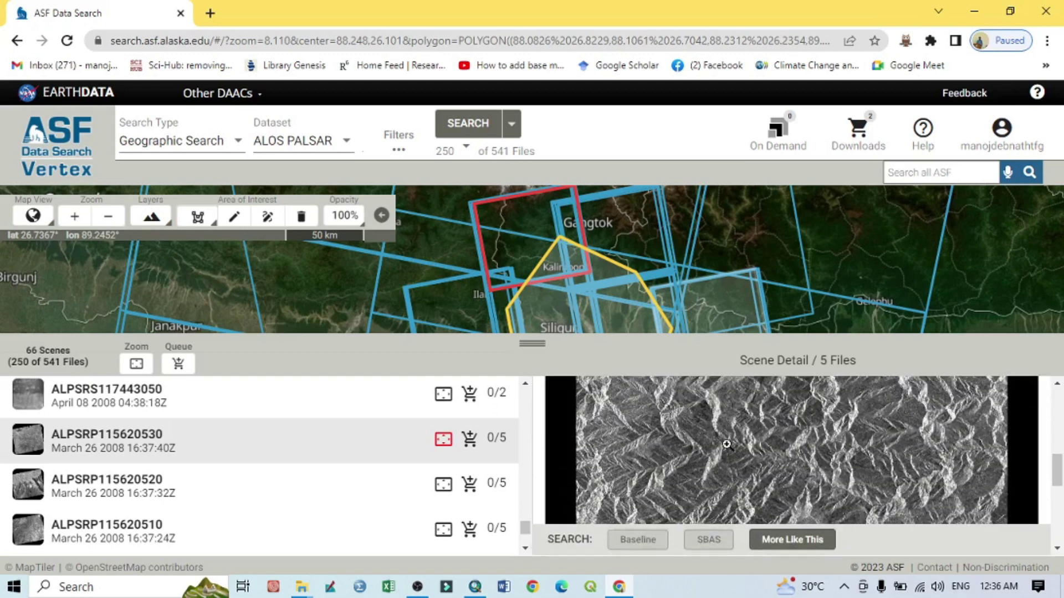
{"action": "scroll", "coordinate": [727, 445], "scroll_direction": "down", "scroll_amount": 4}
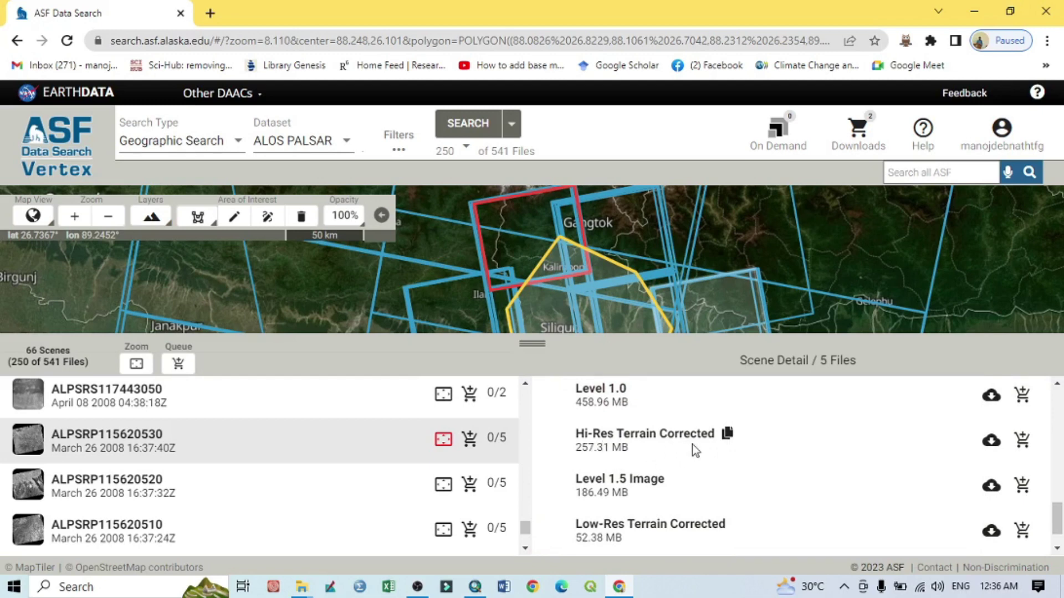
{"action": "scroll", "coordinate": [637, 445], "scroll_direction": "up", "scroll_amount": 2}
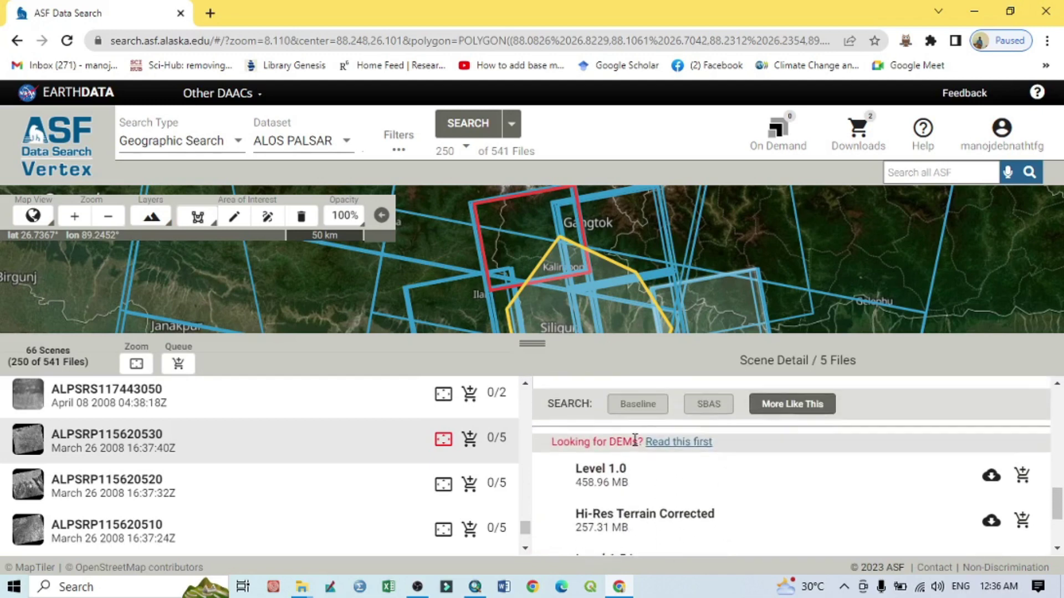
{"action": "scroll", "coordinate": [635, 439], "scroll_direction": "up", "scroll_amount": 1}
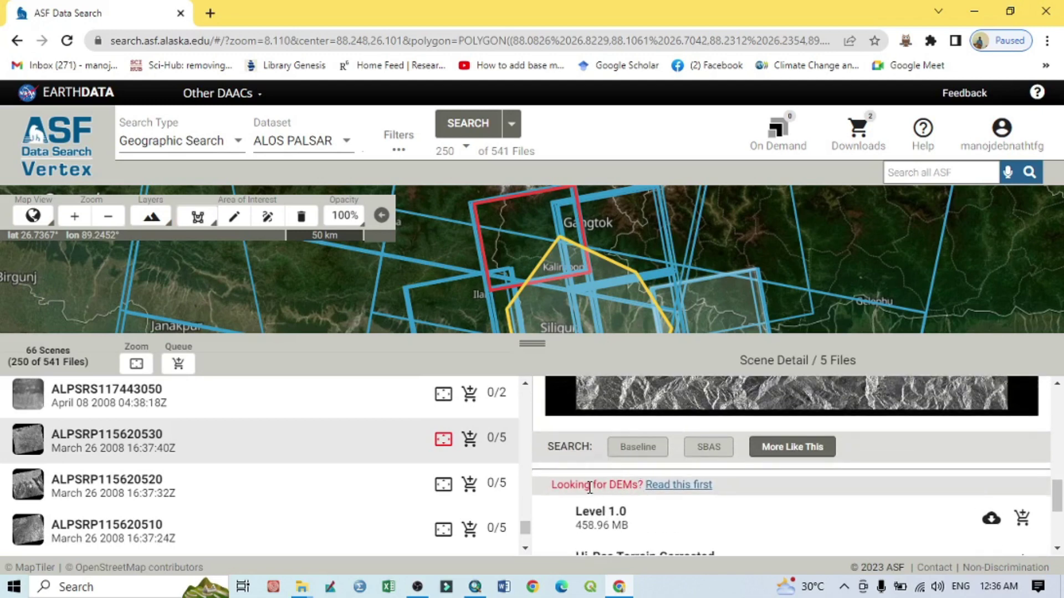
{"action": "left_click", "coordinate": [679, 497]}
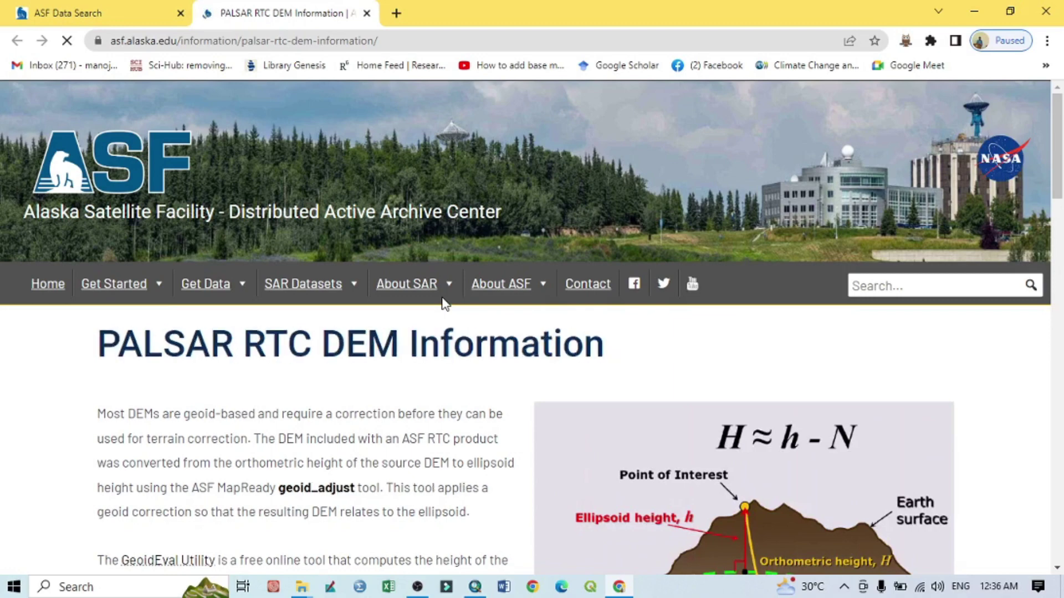
- Read through the PALSAR RTC DEM Information page, including the table of source DEMs and the DEM coverage map
{"action": "mouse_move", "coordinate": [443, 304]}
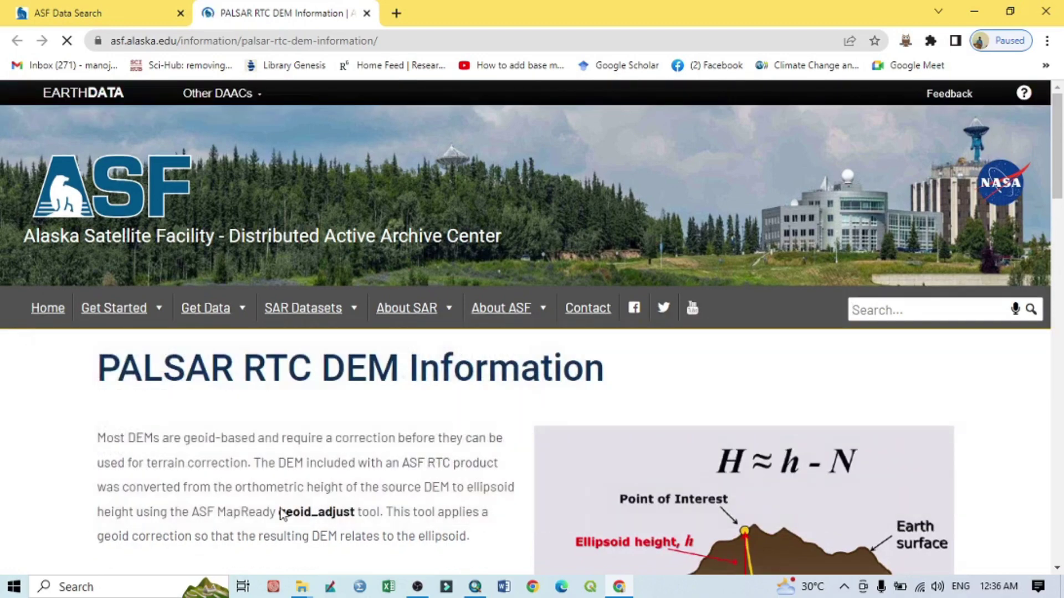
{"action": "scroll", "coordinate": [414, 431], "scroll_direction": "down", "scroll_amount": 4}
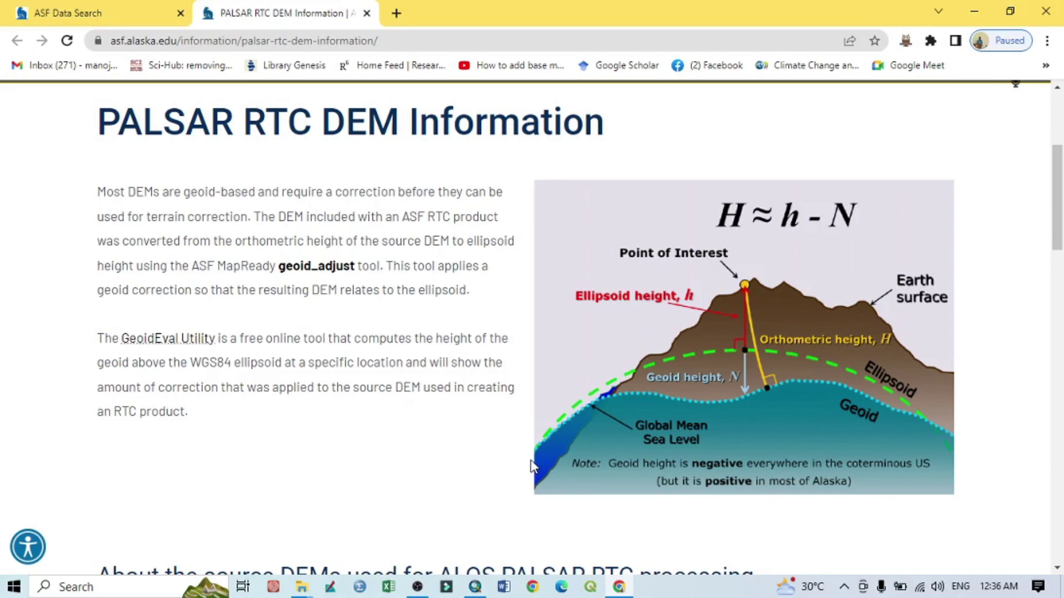
{"action": "scroll", "coordinate": [269, 379], "scroll_direction": "down", "scroll_amount": 12}
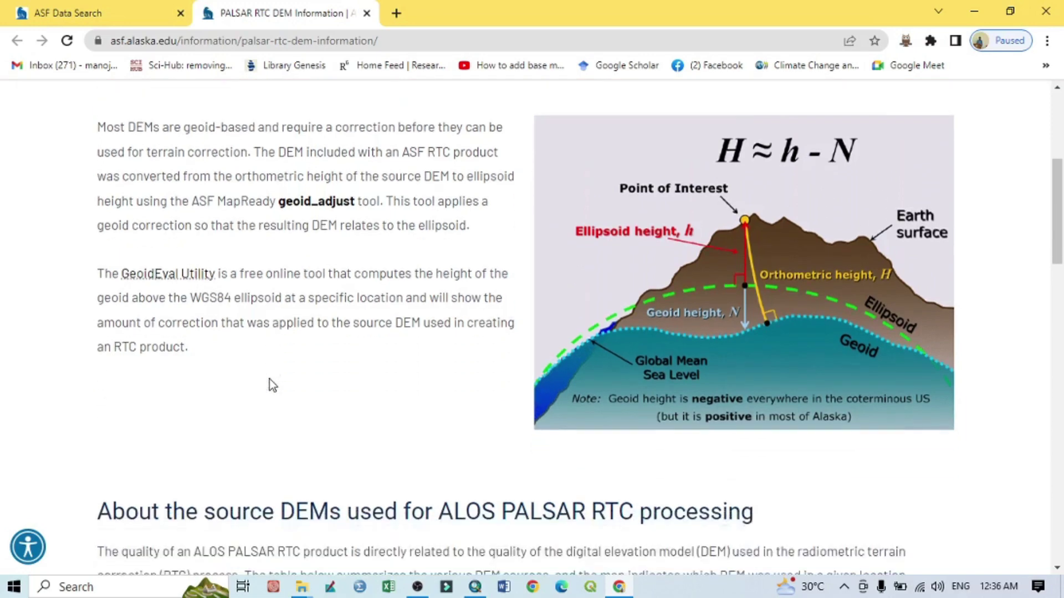
{"action": "scroll", "coordinate": [269, 379], "scroll_direction": "down", "scroll_amount": 15}
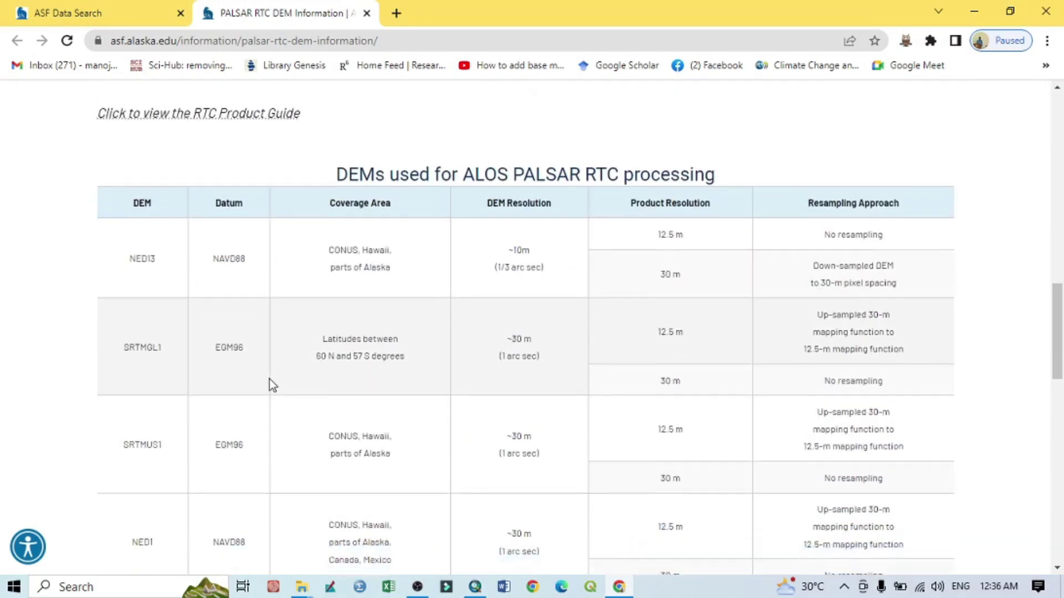
{"action": "scroll", "coordinate": [269, 379], "scroll_direction": "up", "scroll_amount": 3}
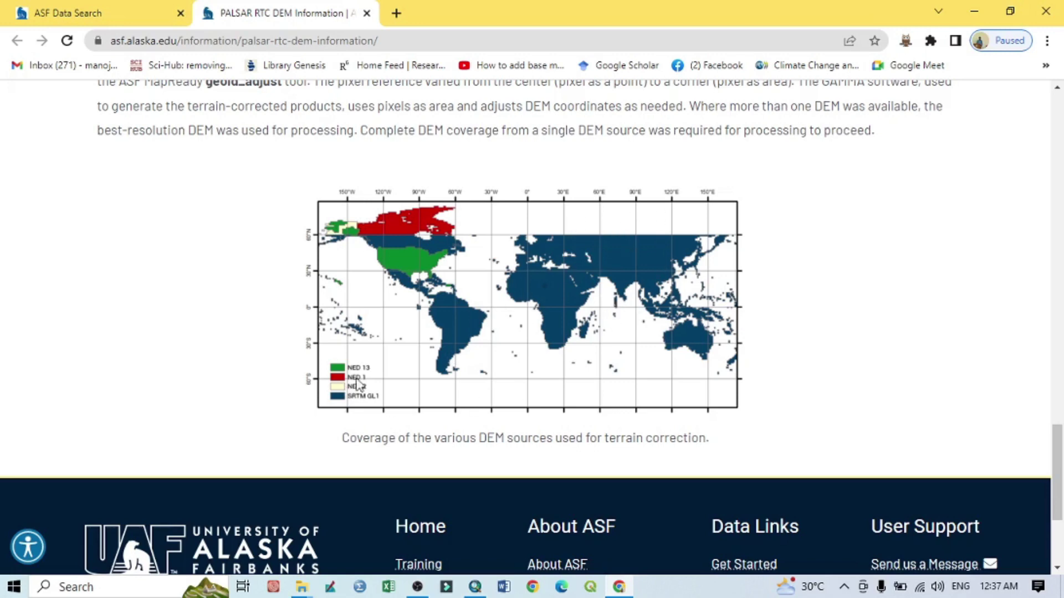
{"action": "scroll", "coordinate": [435, 341], "scroll_direction": "up", "scroll_amount": 20}
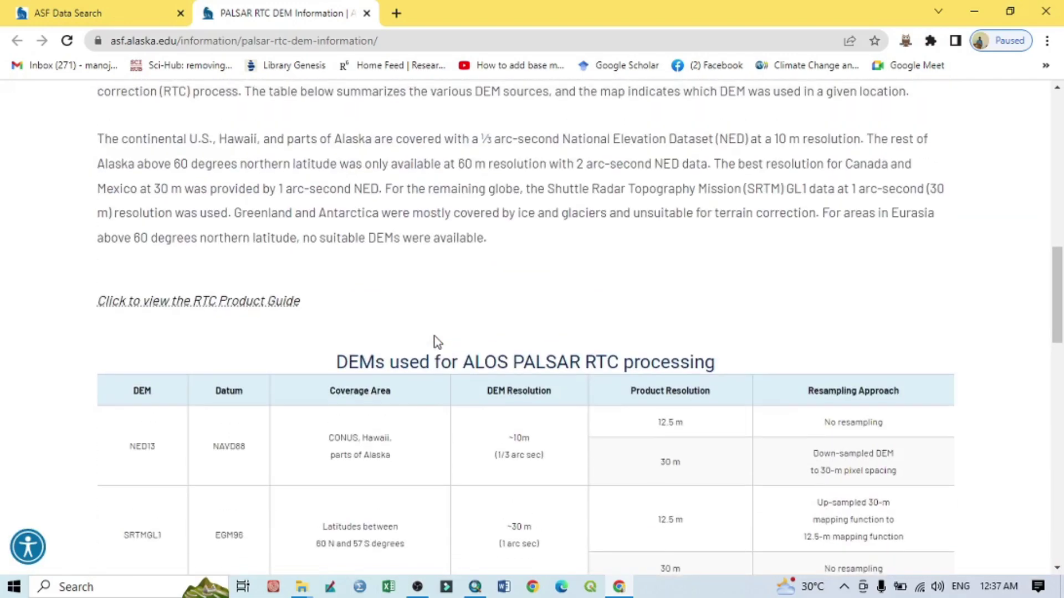
{"action": "scroll", "coordinate": [435, 341], "scroll_direction": "up", "scroll_amount": 8}
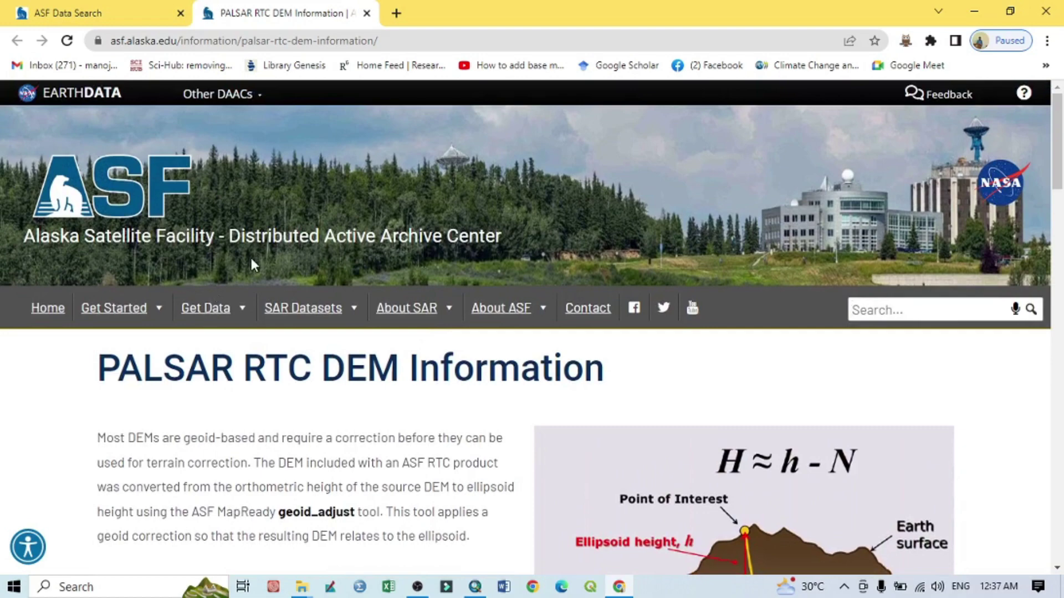
- Return to the ASF search results, select scene ALPSRP115620520 and download its Hi-Res Terrain Corrected file
{"action": "left_click", "coordinate": [100, 13]}
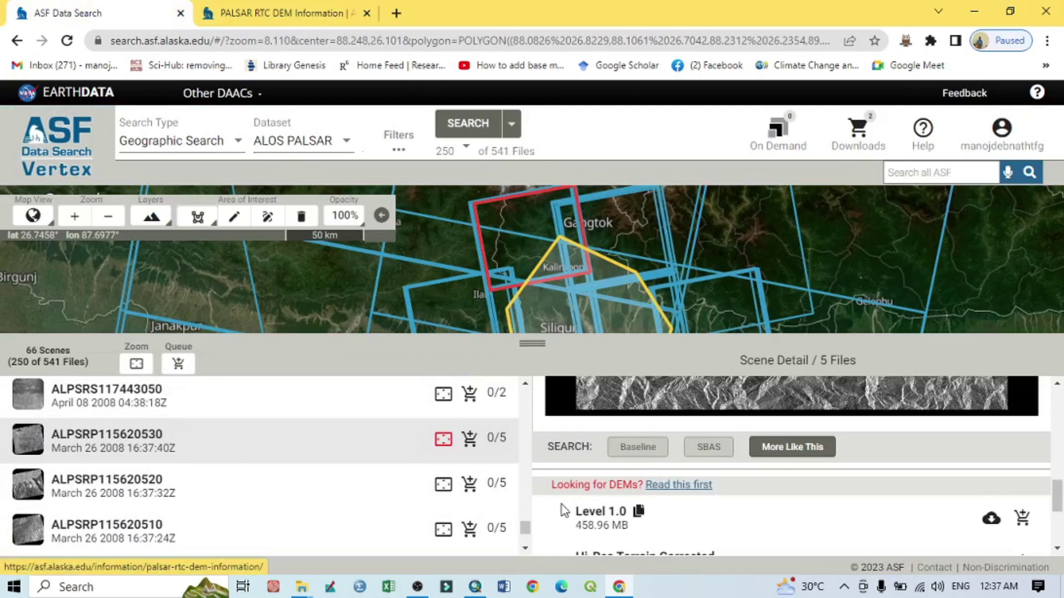
{"action": "left_click", "coordinate": [27, 488]}
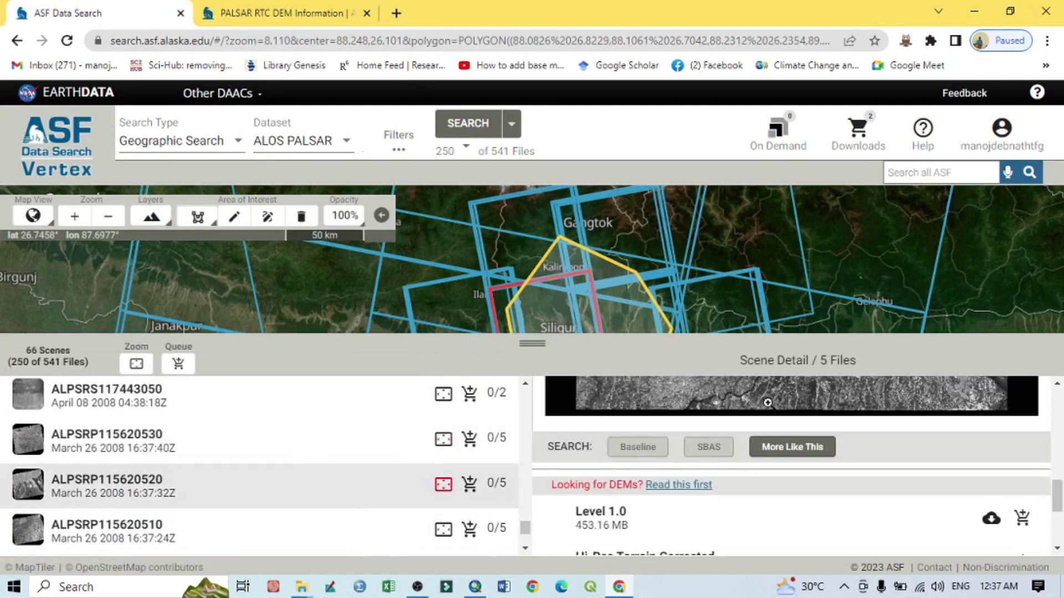
{"action": "scroll", "coordinate": [767, 402], "scroll_direction": "up", "scroll_amount": 5}
{"action": "scroll", "coordinate": [767, 403], "scroll_direction": "down", "scroll_amount": 2}
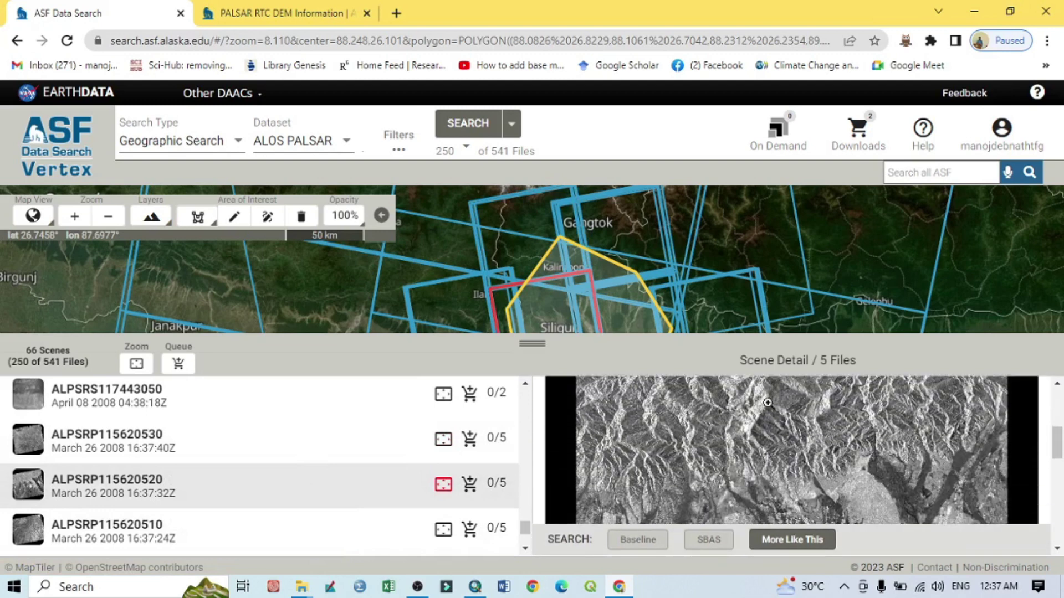
{"action": "scroll", "coordinate": [767, 403], "scroll_direction": "down", "scroll_amount": 6}
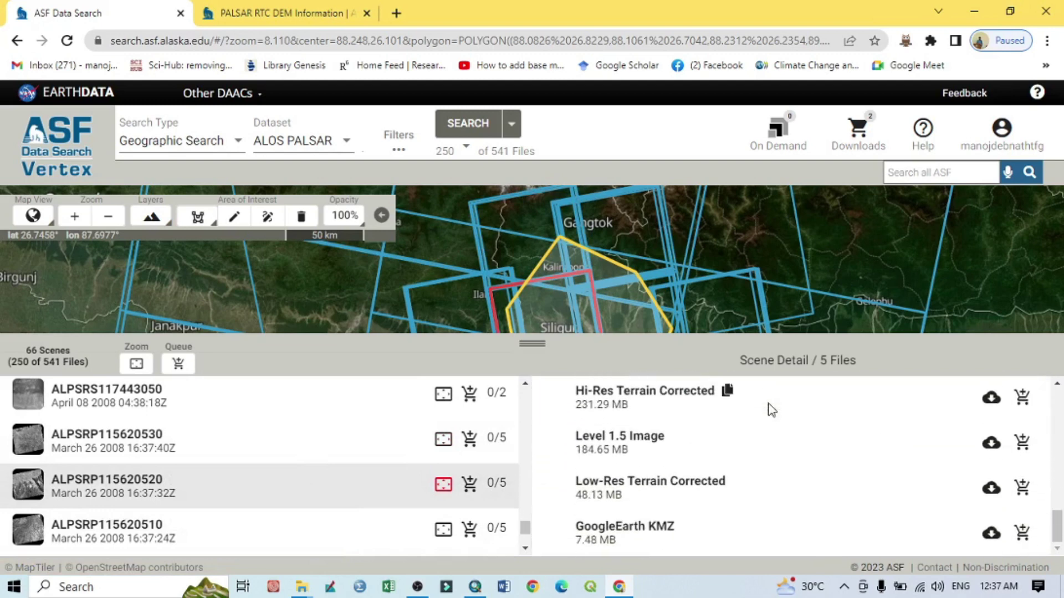
{"action": "scroll", "coordinate": [673, 435], "scroll_direction": "up", "scroll_amount": 2}
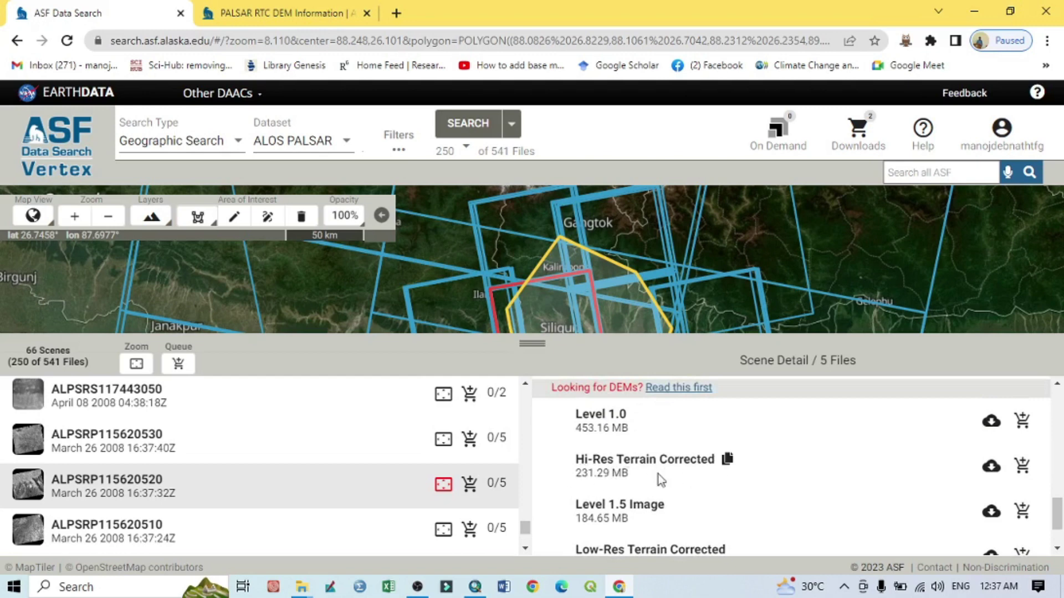
{"action": "left_click", "coordinate": [991, 468]}
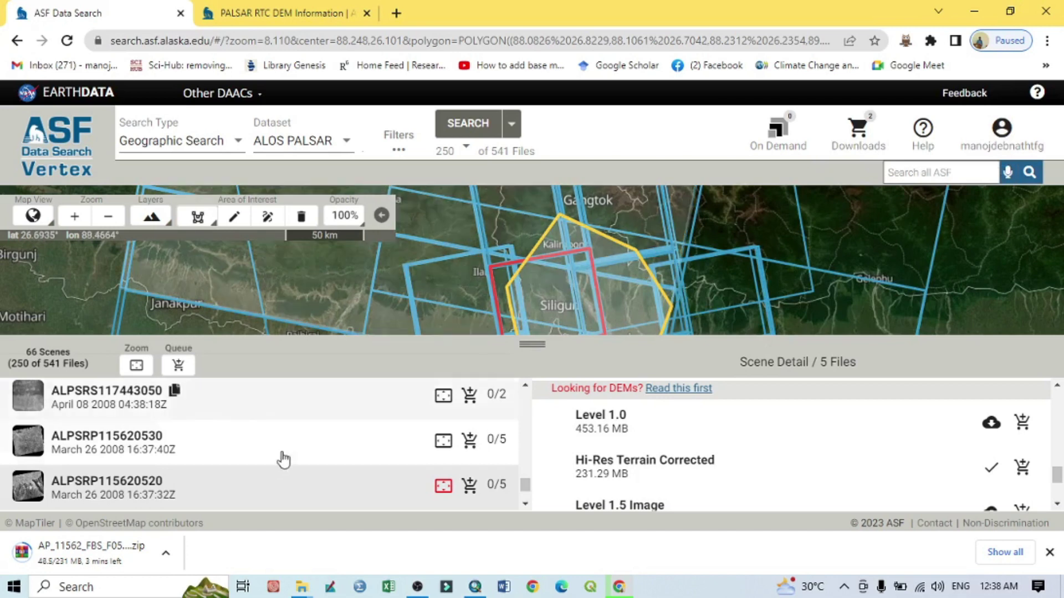
- Select scene ALPSRP113140520 over the polygon's eastern part and review its preview image and downloadable files
{"action": "left_click", "coordinate": [637, 314]}
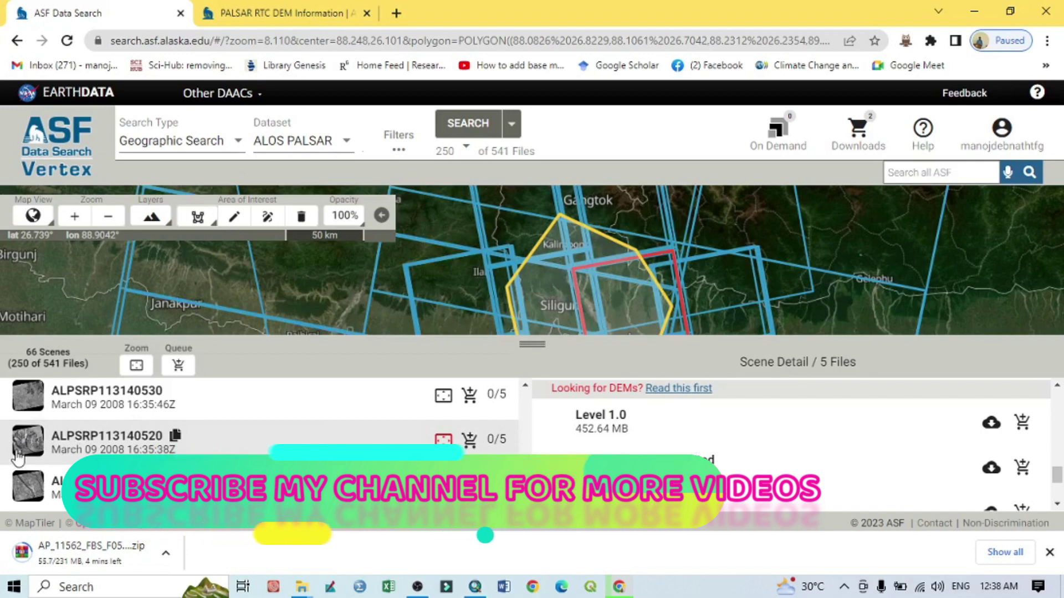
{"action": "scroll", "coordinate": [763, 456], "scroll_direction": "up", "scroll_amount": 3}
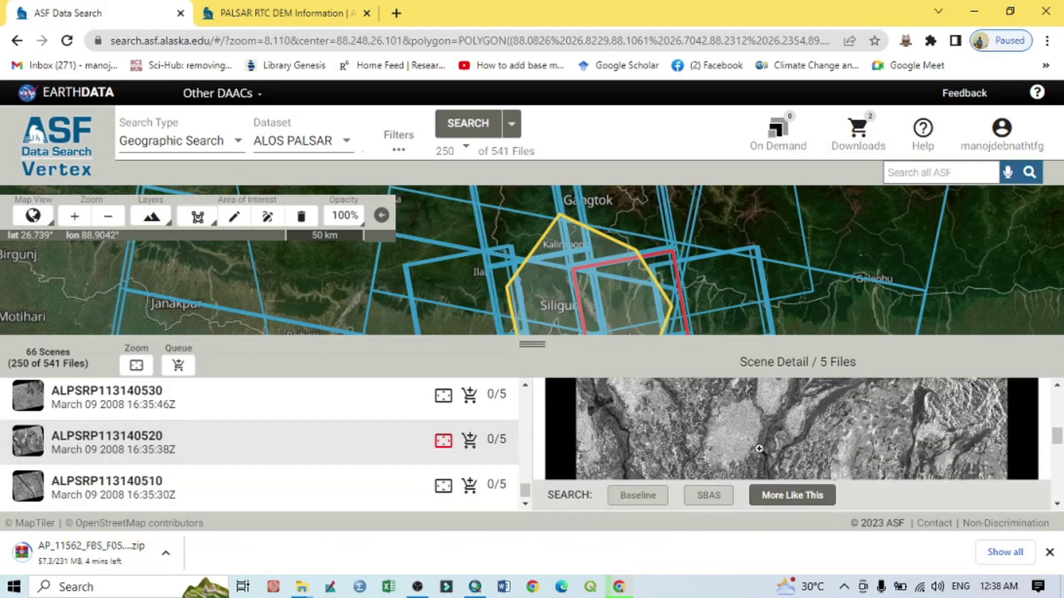
{"action": "scroll", "coordinate": [763, 455], "scroll_direction": "down", "scroll_amount": 4}
{"action": "scroll", "coordinate": [763, 456], "scroll_direction": "down", "scroll_amount": 1}
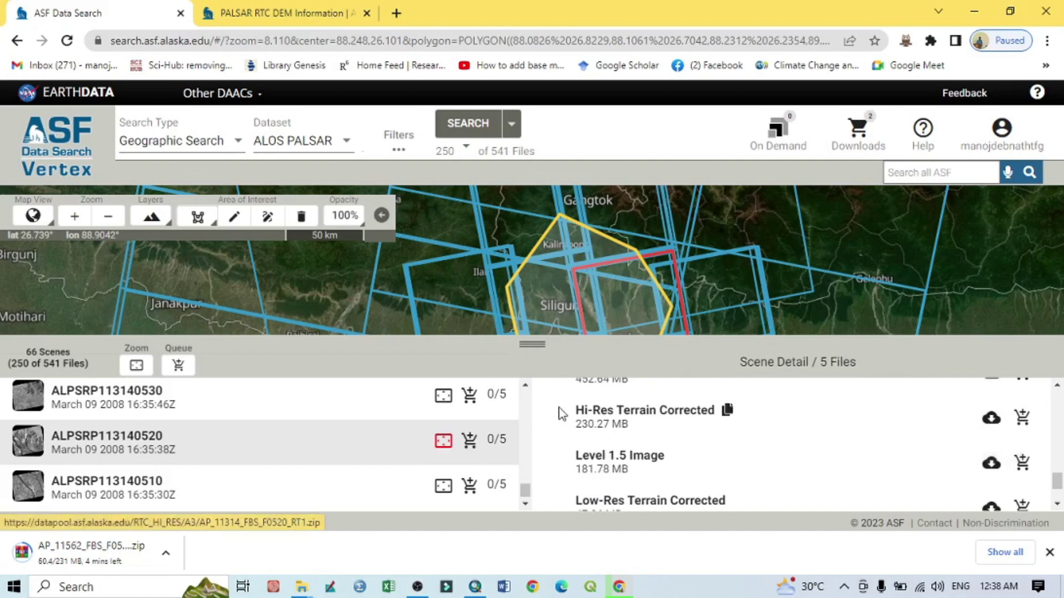
{"action": "scroll", "coordinate": [685, 249], "scroll_direction": "down", "scroll_amount": 1}
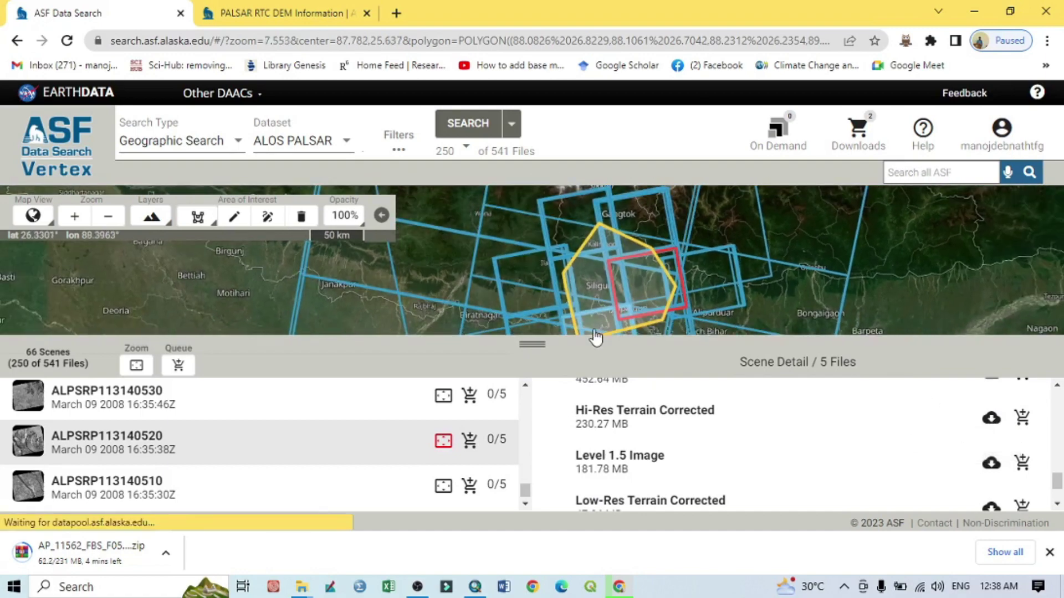
- Compare the footprints of the southern scene and ALPSRP113140510, 520 and 530, then review the details and files of ALPSRP113140530
{"action": "left_click", "coordinate": [604, 323]}
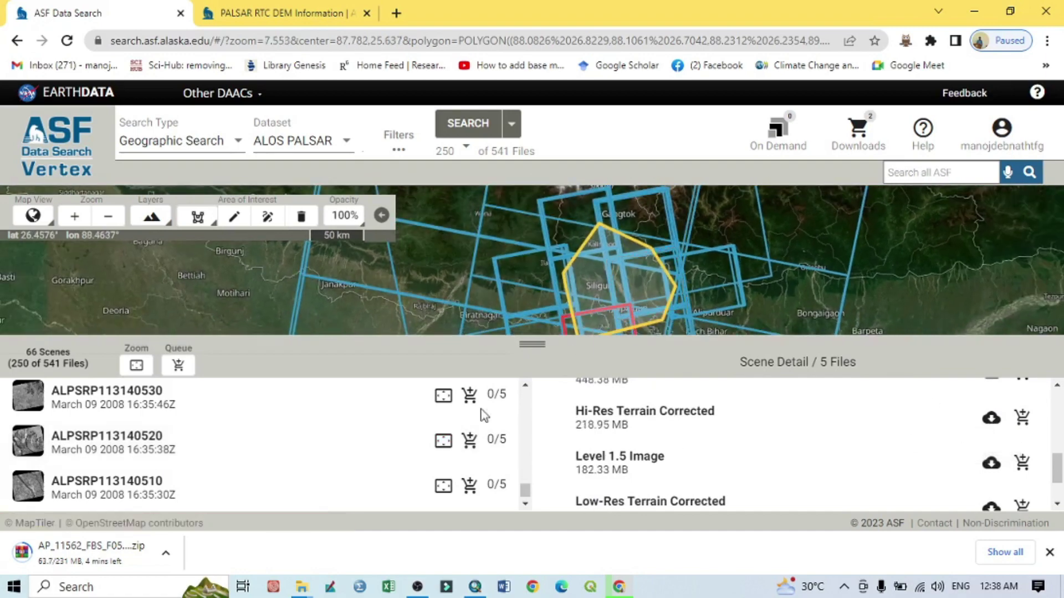
{"action": "left_click", "coordinate": [33, 492]}
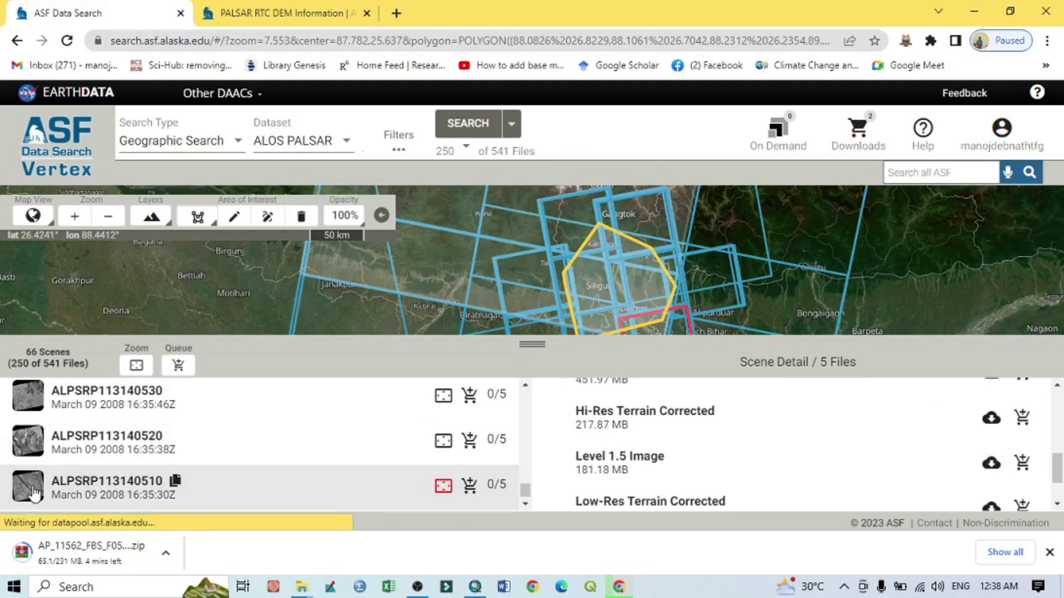
{"action": "left_click", "coordinate": [25, 438]}
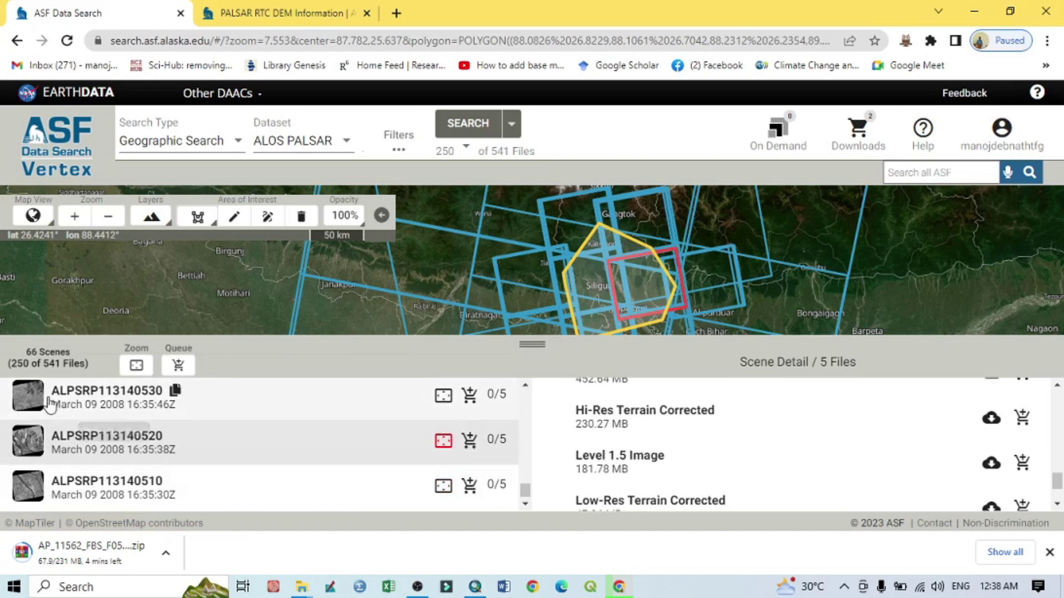
{"action": "left_click", "coordinate": [31, 402]}
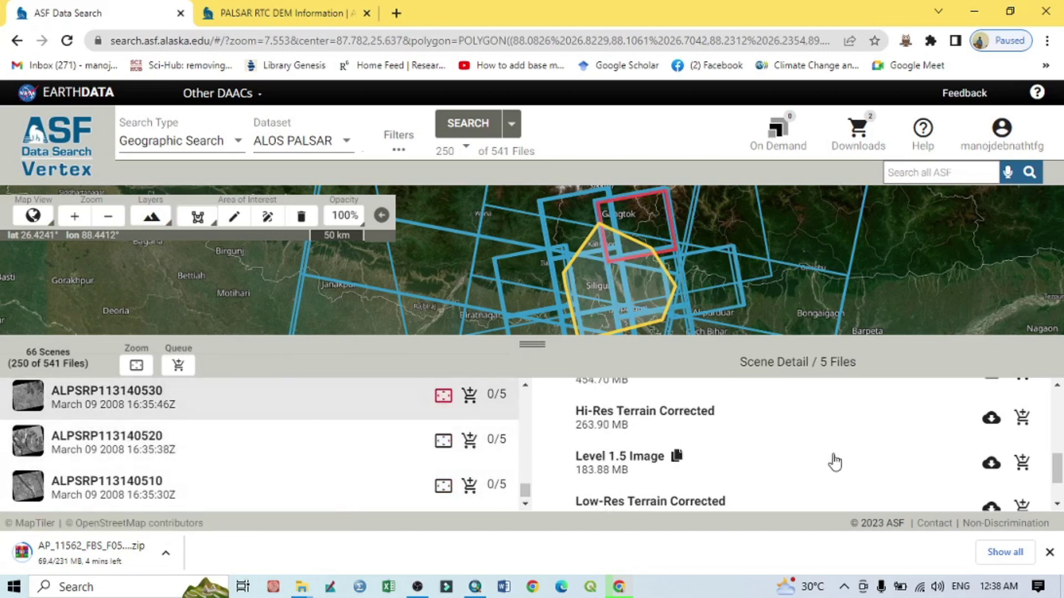
{"action": "scroll", "coordinate": [785, 461], "scroll_direction": "up", "scroll_amount": 5}
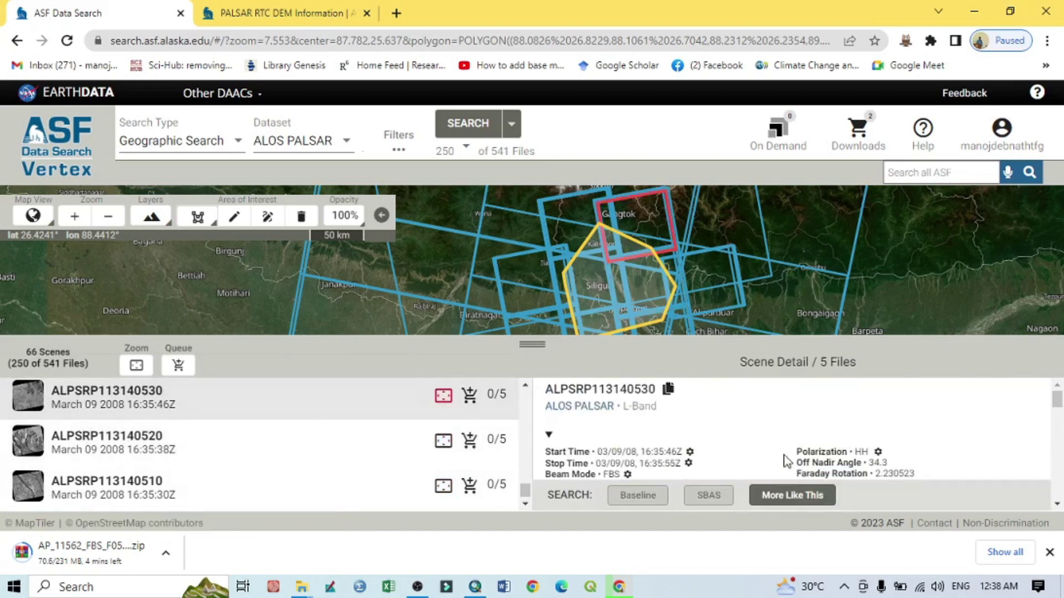
{"action": "scroll", "coordinate": [784, 461], "scroll_direction": "down", "scroll_amount": 5}
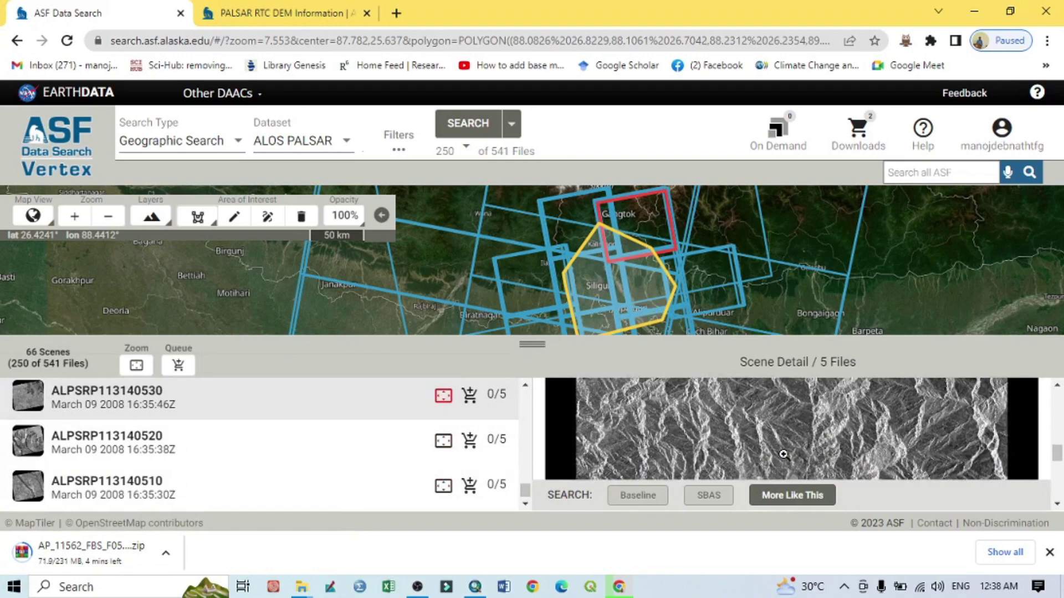
{"action": "scroll", "coordinate": [783, 455], "scroll_direction": "down", "scroll_amount": 5}
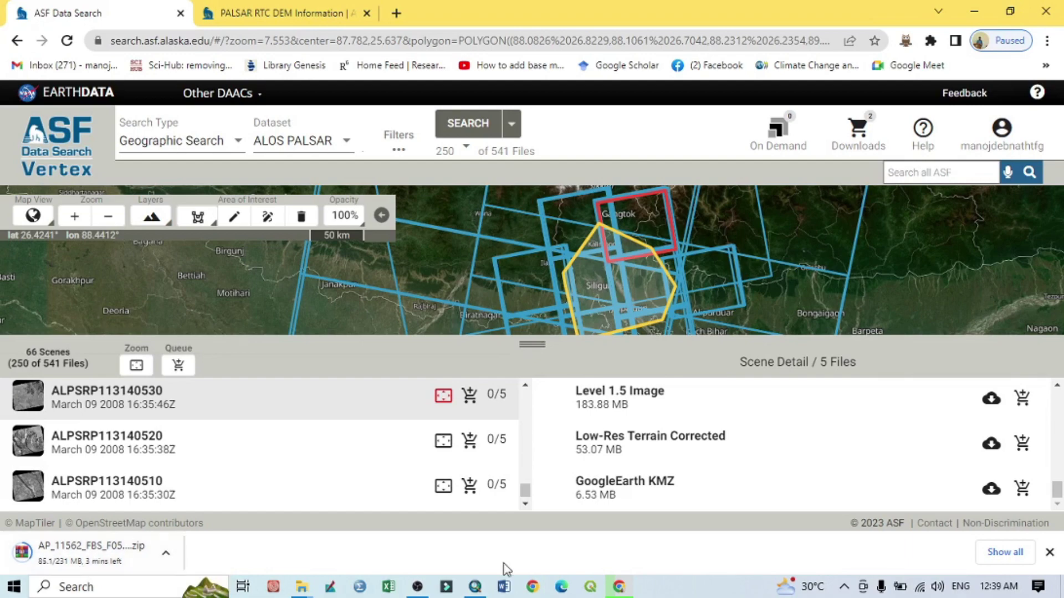
- Switch to File Explorer, extract the AP_11314_FBS_F0520_RT1 archive into a folder of the same name and open its innermost folder
{"action": "key", "text": "alt+Tab"}
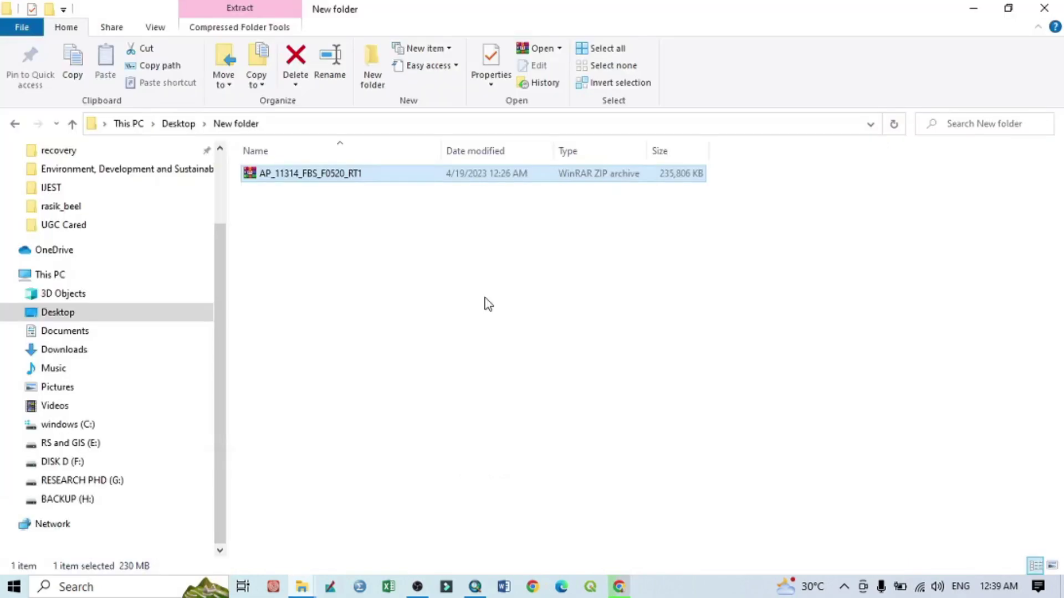
{"action": "double_click", "coordinate": [347, 176]}
{"action": "right_click", "coordinate": [345, 175]}
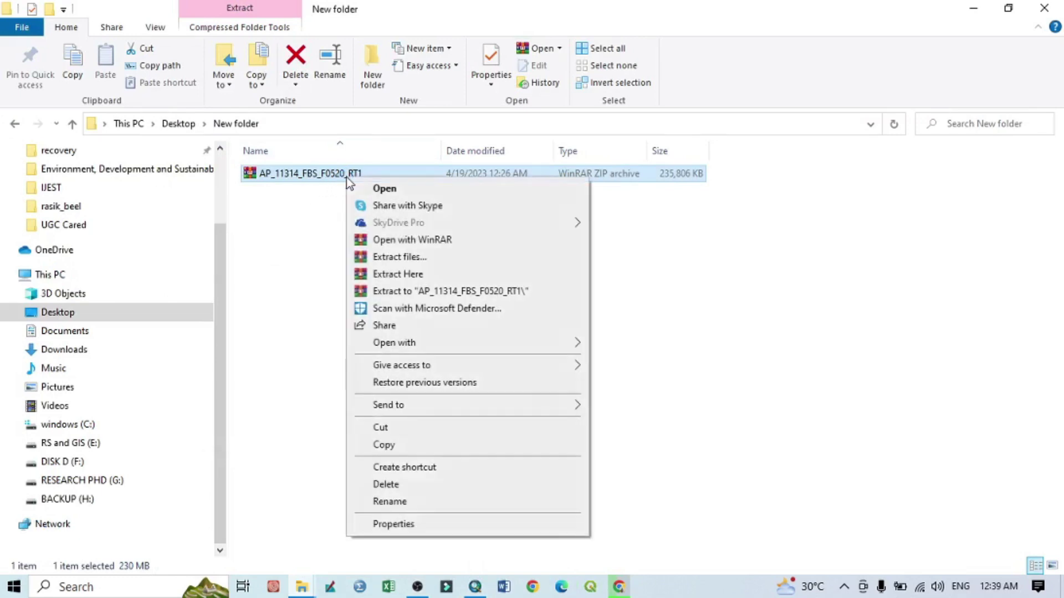
{"action": "left_click", "coordinate": [445, 292]}
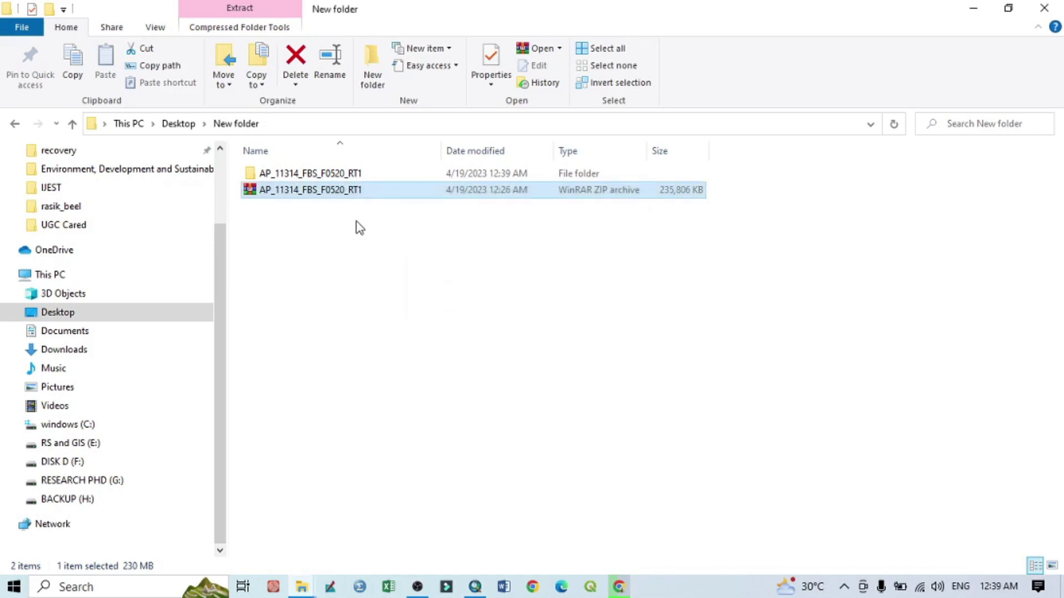
{"action": "left_click", "coordinate": [408, 176]}
{"action": "double_click", "coordinate": [409, 176]}
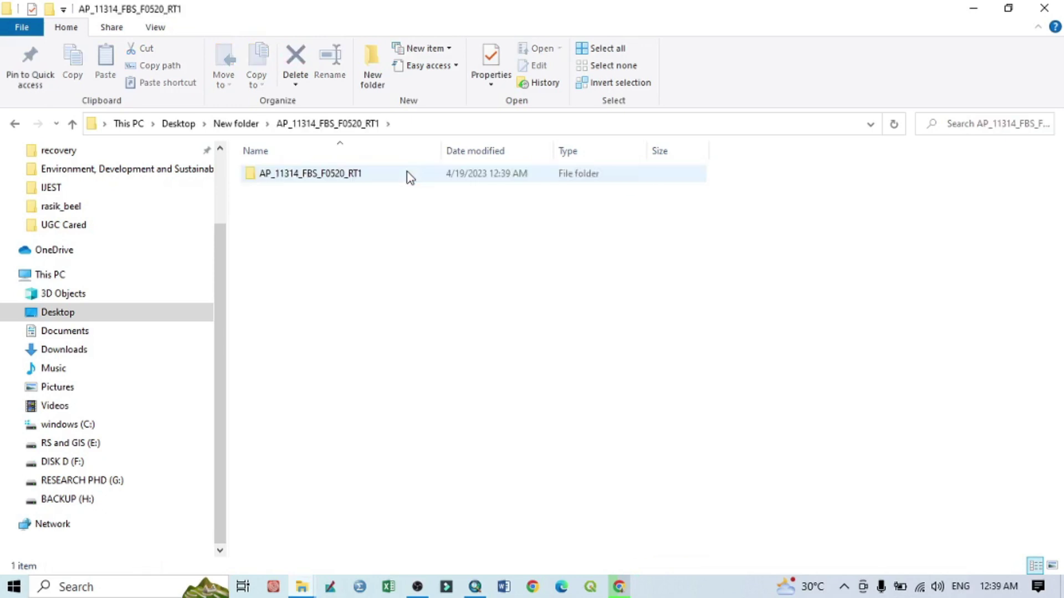
{"action": "double_click", "coordinate": [409, 176]}
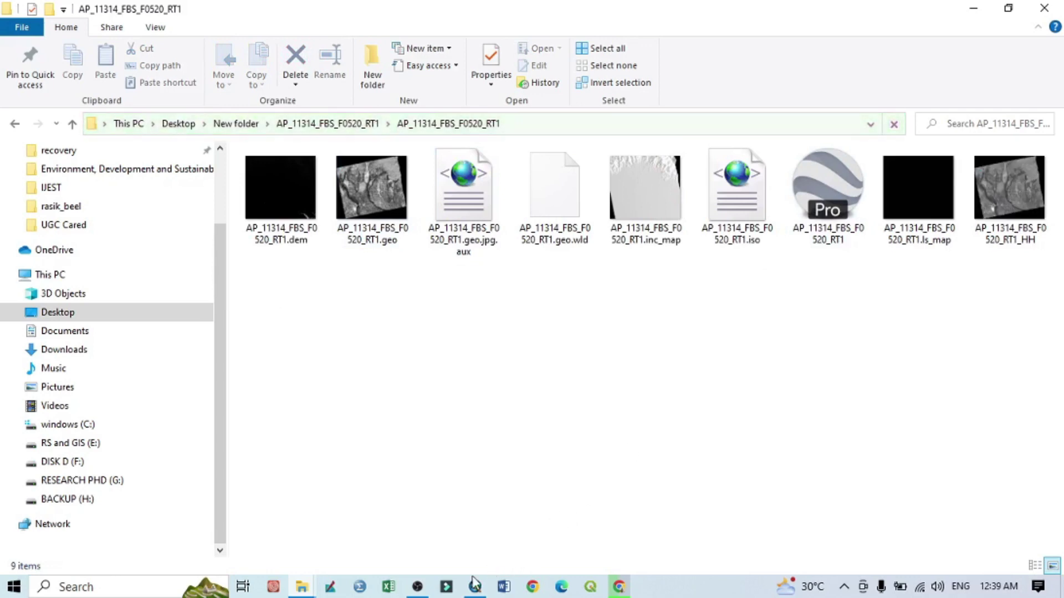
- Switch to ArcMap, refresh the Desktop folder connection and expand both nested AP_11314_FBS_F0520_RT1 folders inside New folder
{"action": "mouse_move", "coordinate": [474, 582]}
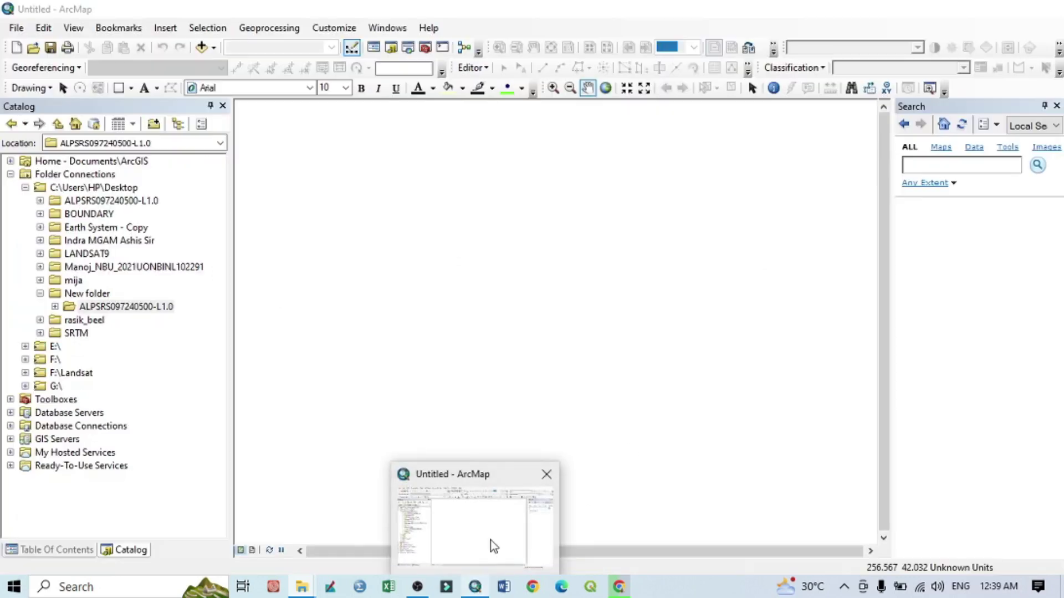
{"action": "left_click", "coordinate": [490, 540]}
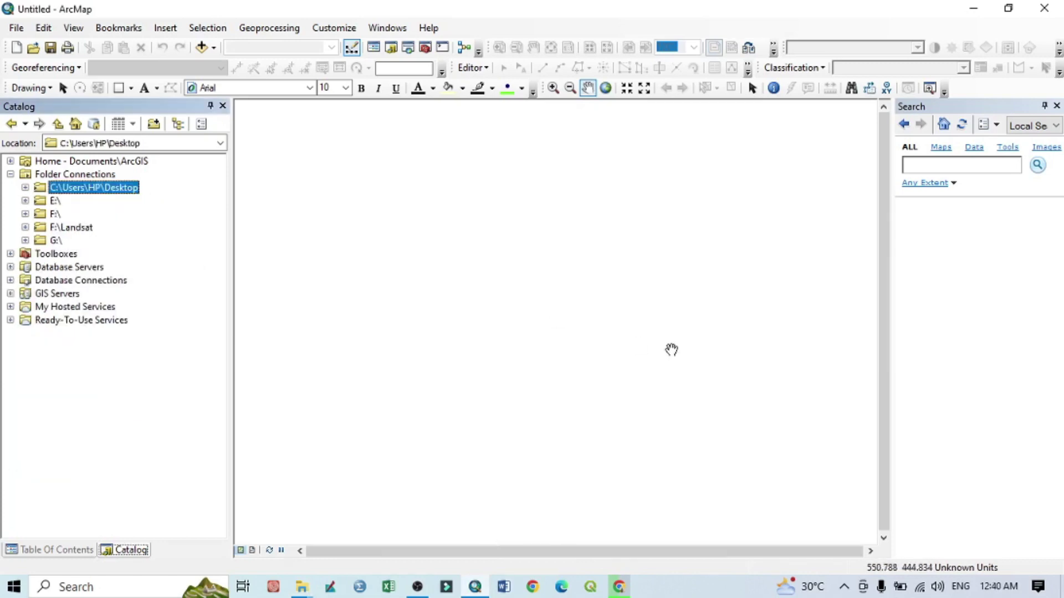
{"action": "left_click", "coordinate": [25, 188]}
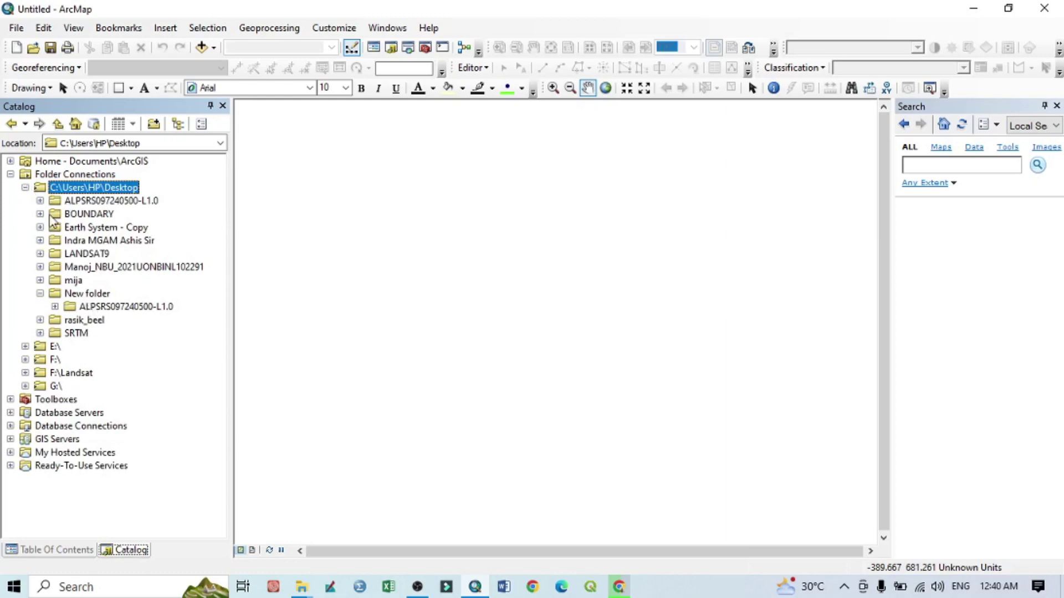
{"action": "right_click", "coordinate": [65, 190]}
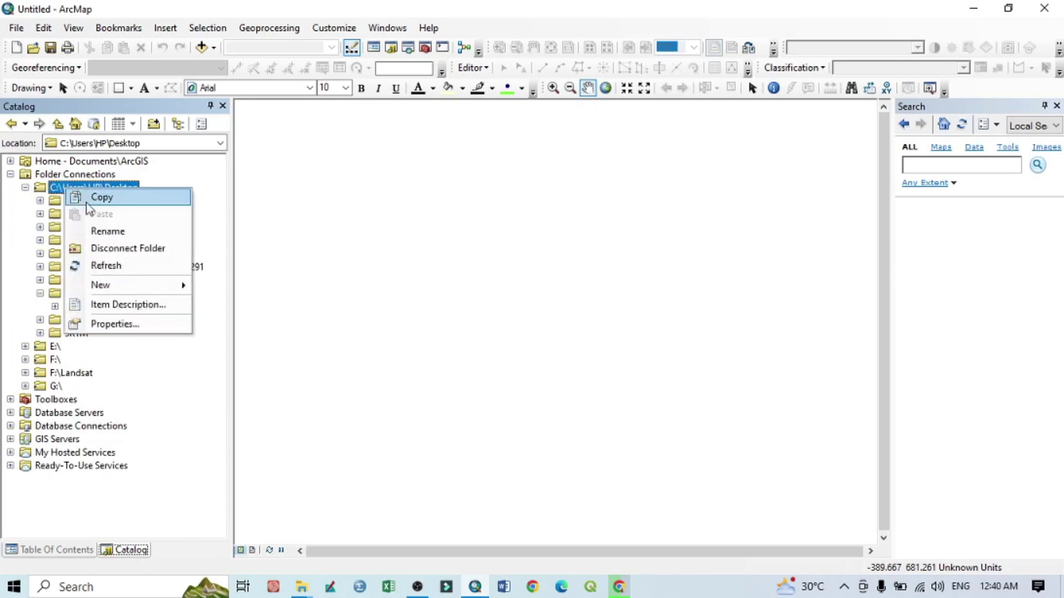
{"action": "left_click", "coordinate": [108, 266]}
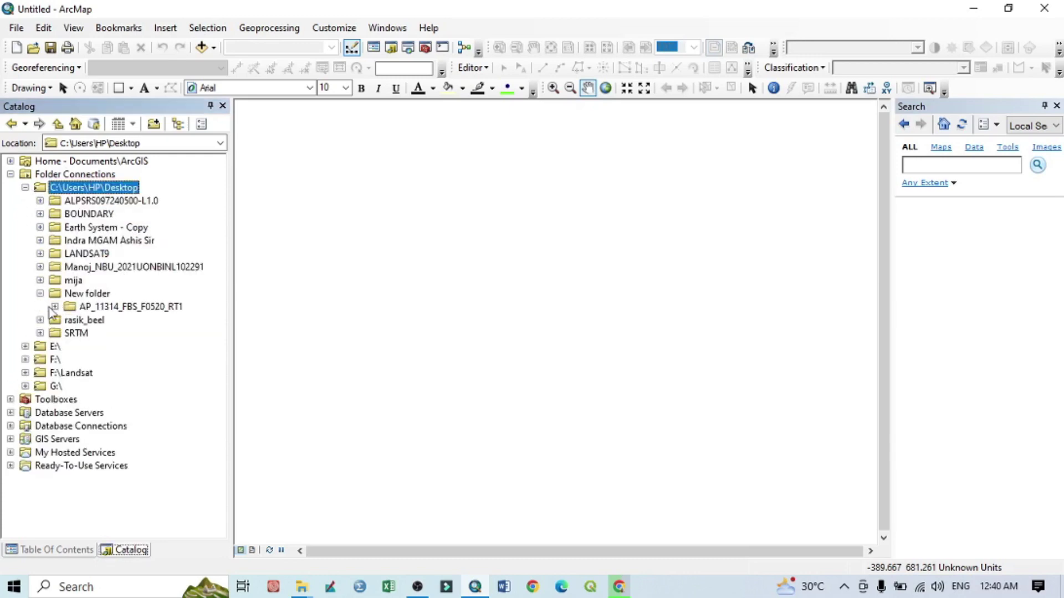
{"action": "left_click", "coordinate": [55, 306]}
{"action": "left_click", "coordinate": [70, 320]}
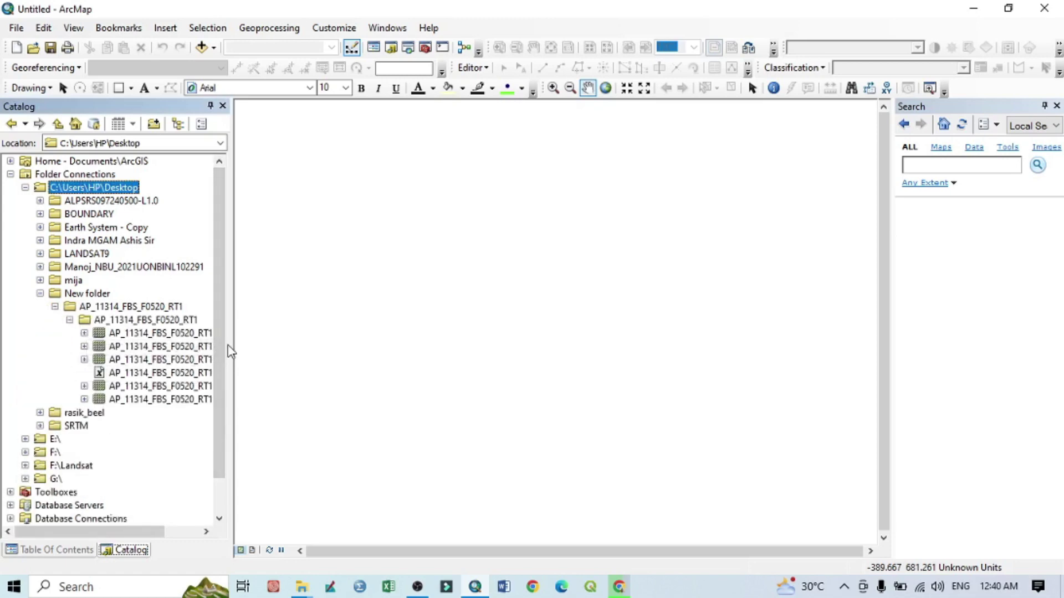
- Widen the Catalog pane to show full file names and add AP_11314_FBS_F0520_RT1.dem.tif to the map
{"action": "left_click_drag", "start_coordinate": [233, 344], "coordinate": [301, 354]}
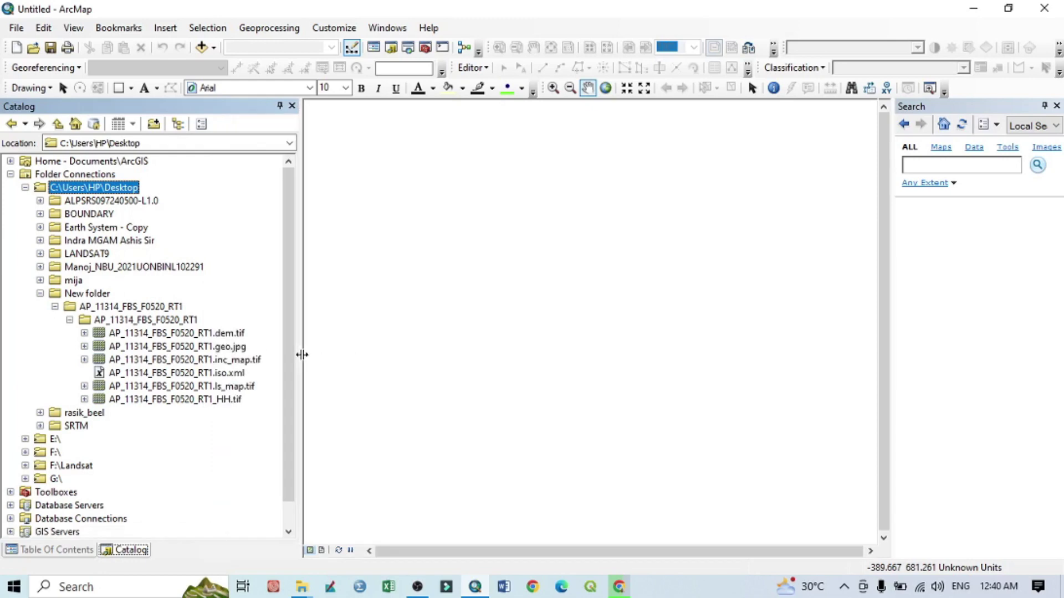
{"action": "left_click", "coordinate": [231, 335]}
{"action": "left_click_drag", "start_coordinate": [197, 338], "coordinate": [501, 311]}
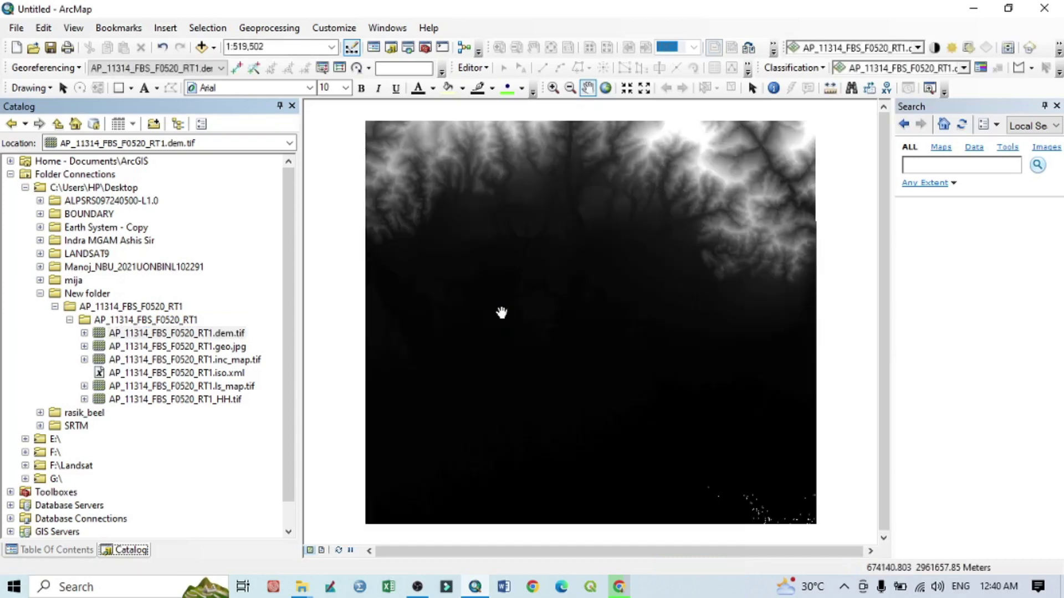
- Review the DEM layer's source properties, including its cell size, pixel type, extent and XY coordinate system
{"action": "left_click", "coordinate": [53, 551]}
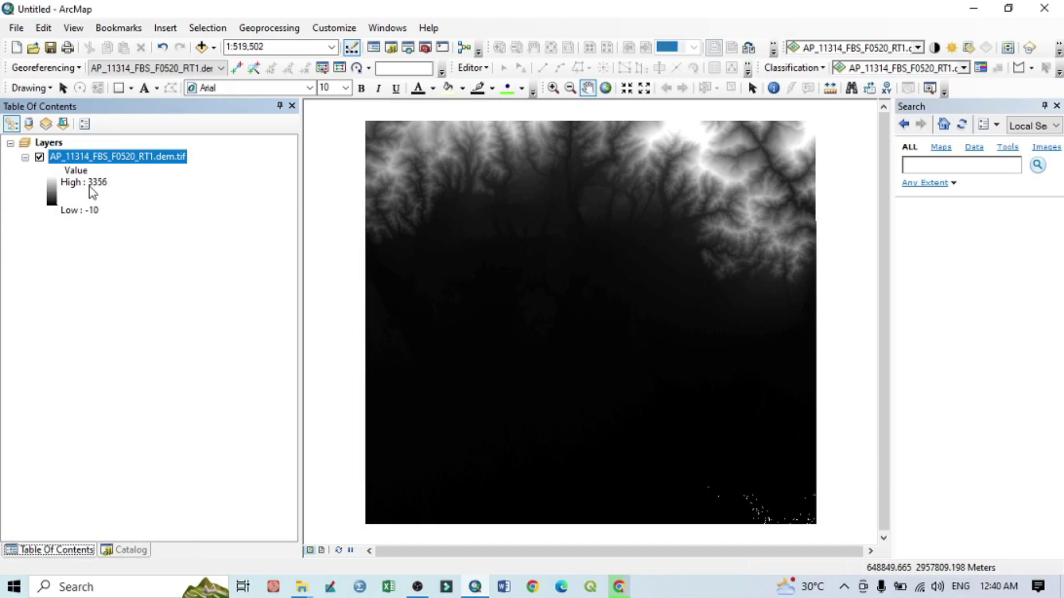
{"action": "double_click", "coordinate": [105, 157]}
{"action": "right_click", "coordinate": [105, 158]}
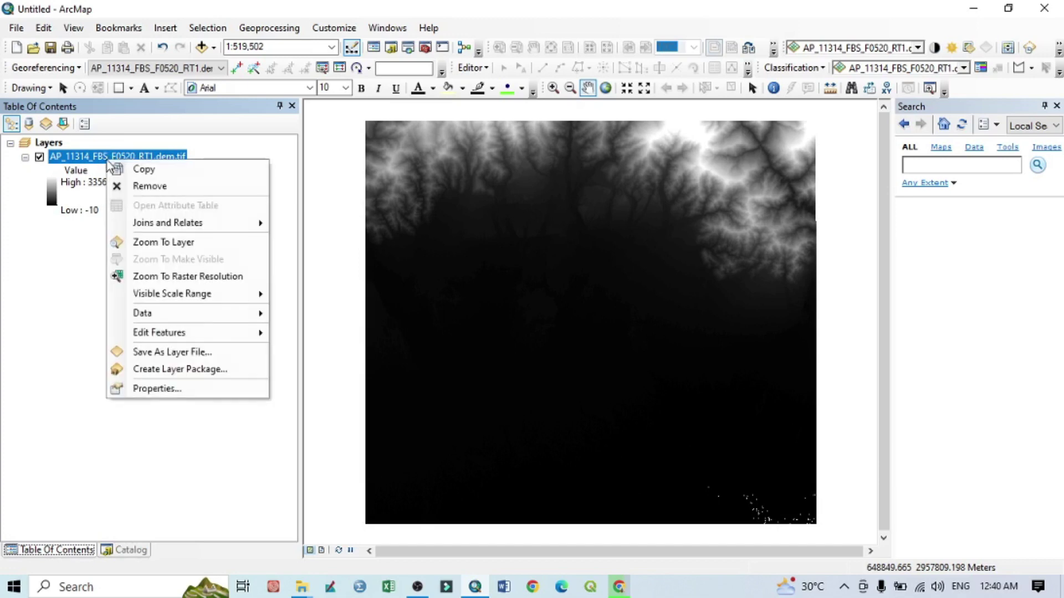
{"action": "left_click", "coordinate": [149, 387]}
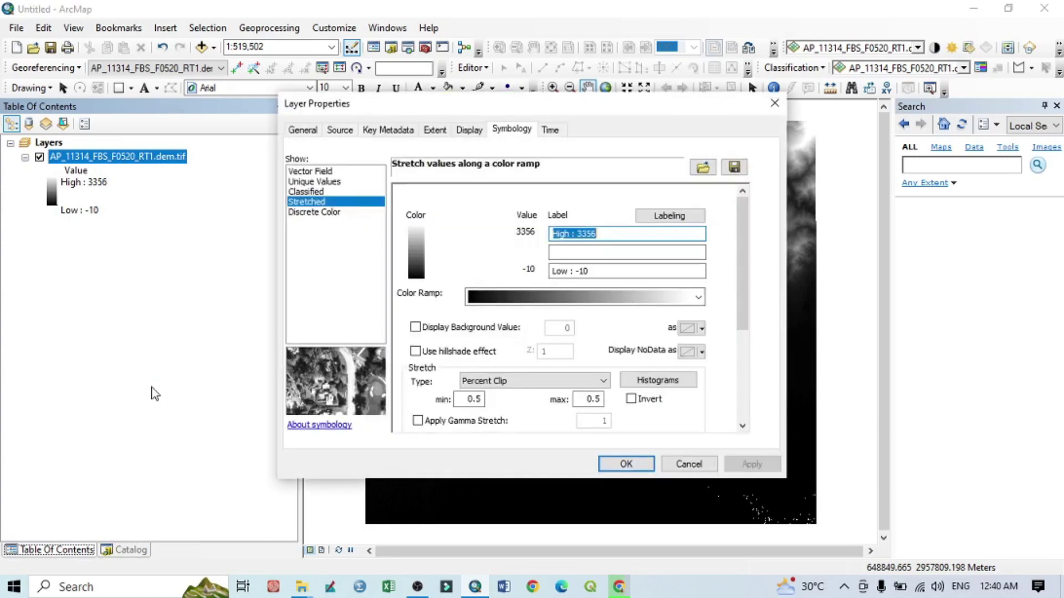
{"action": "left_click", "coordinate": [303, 131]}
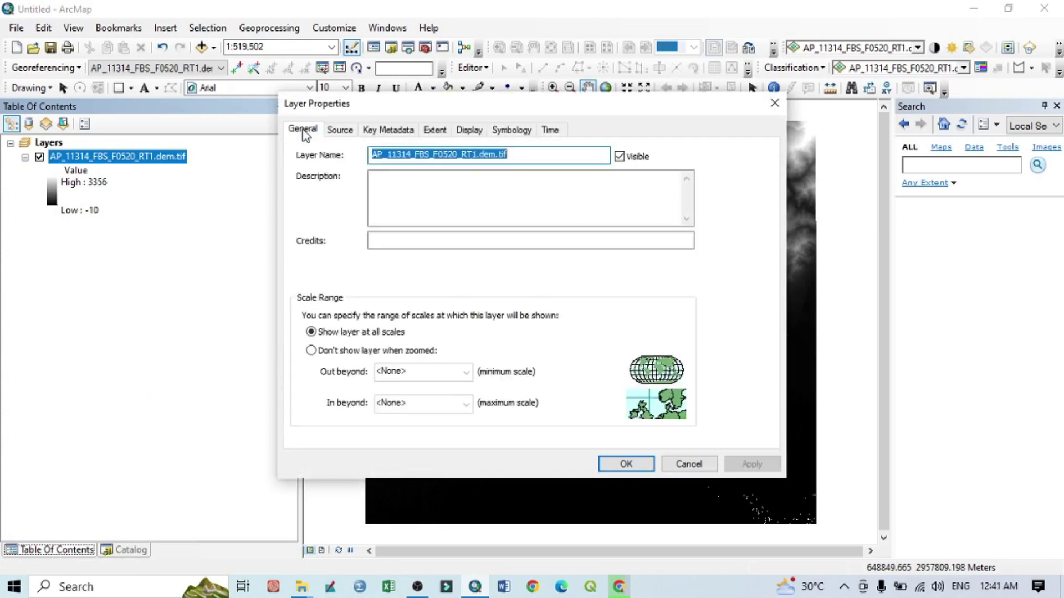
{"action": "left_click", "coordinate": [339, 131]}
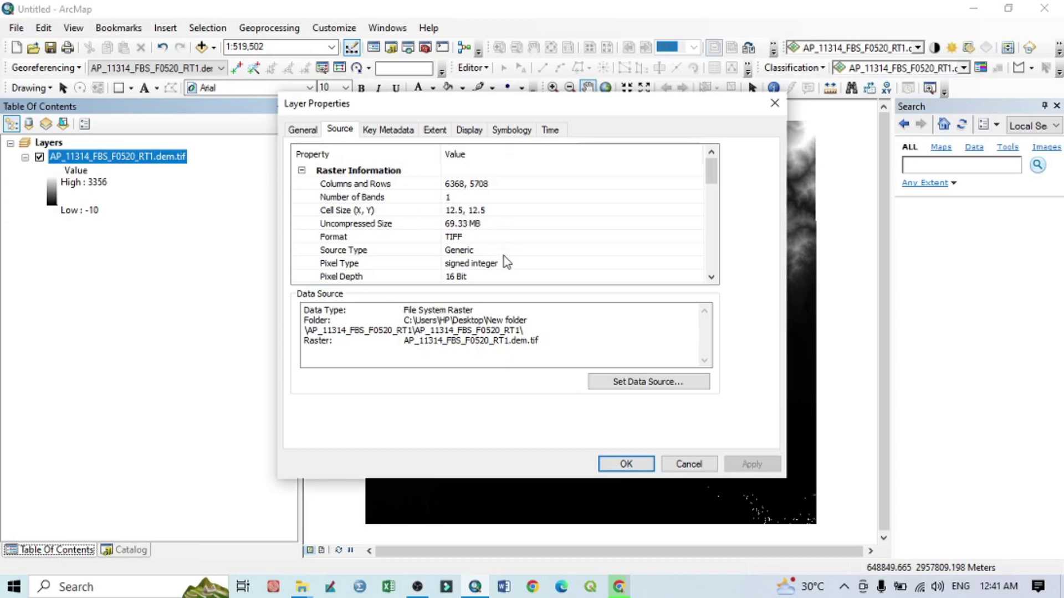
{"action": "scroll", "coordinate": [506, 262], "scroll_direction": "down", "scroll_amount": 3}
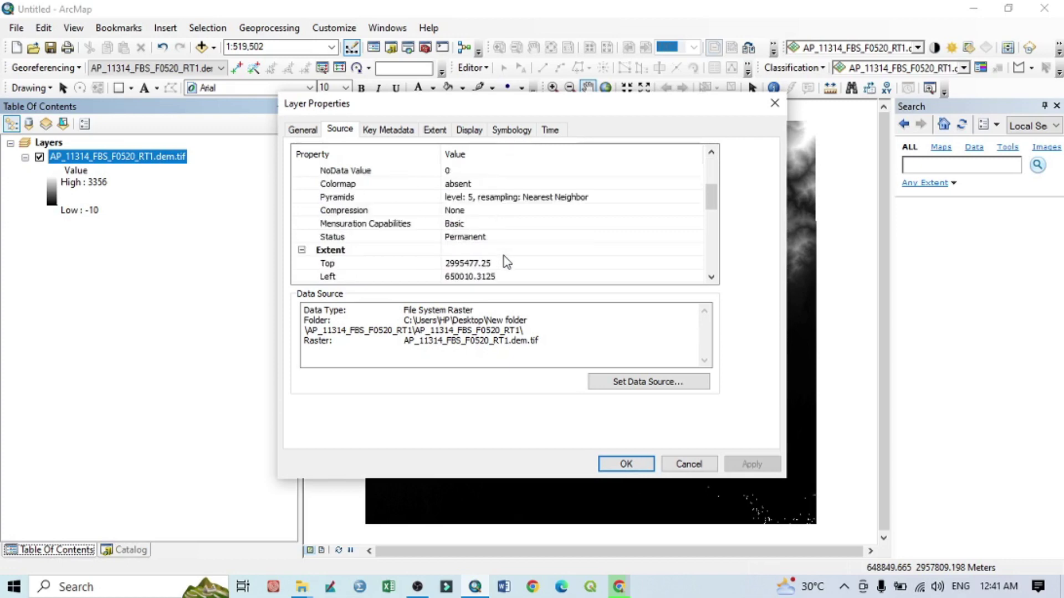
{"action": "scroll", "coordinate": [505, 262], "scroll_direction": "down", "scroll_amount": 5}
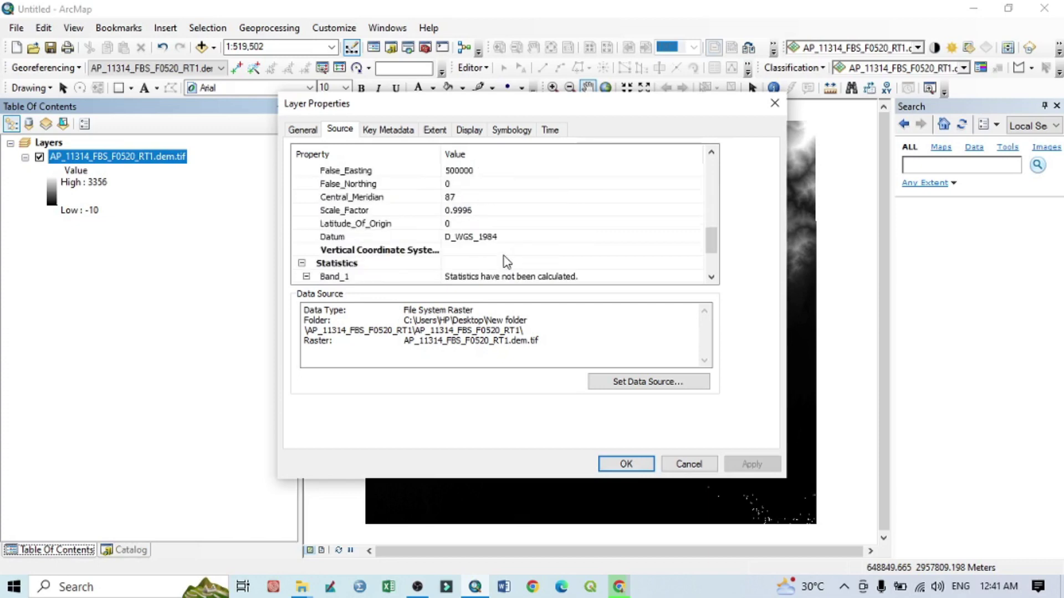
{"action": "scroll", "coordinate": [505, 261], "scroll_direction": "up", "scroll_amount": 2}
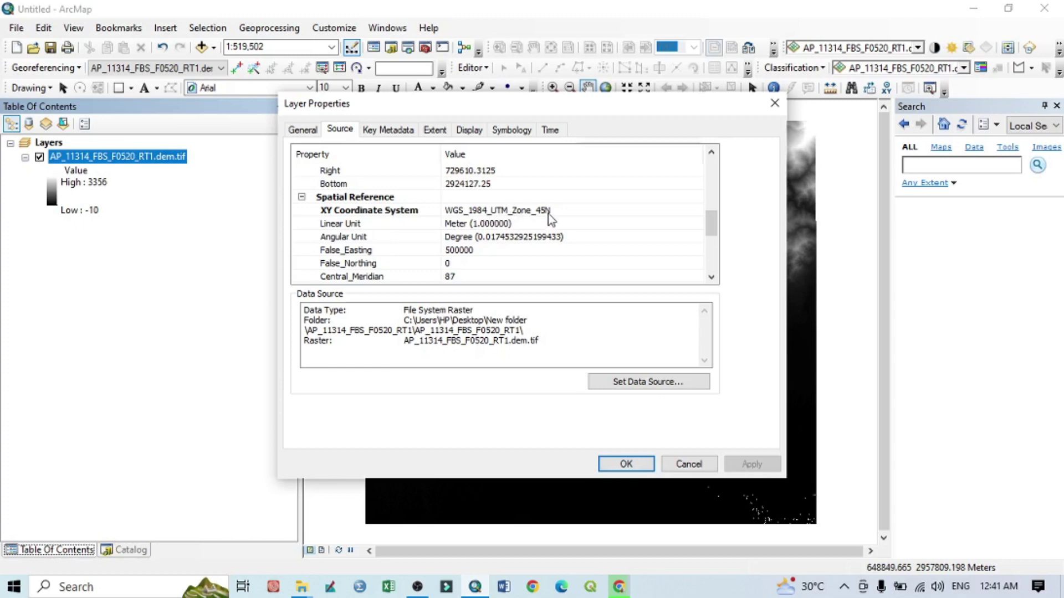
{"action": "left_click", "coordinate": [689, 465]}
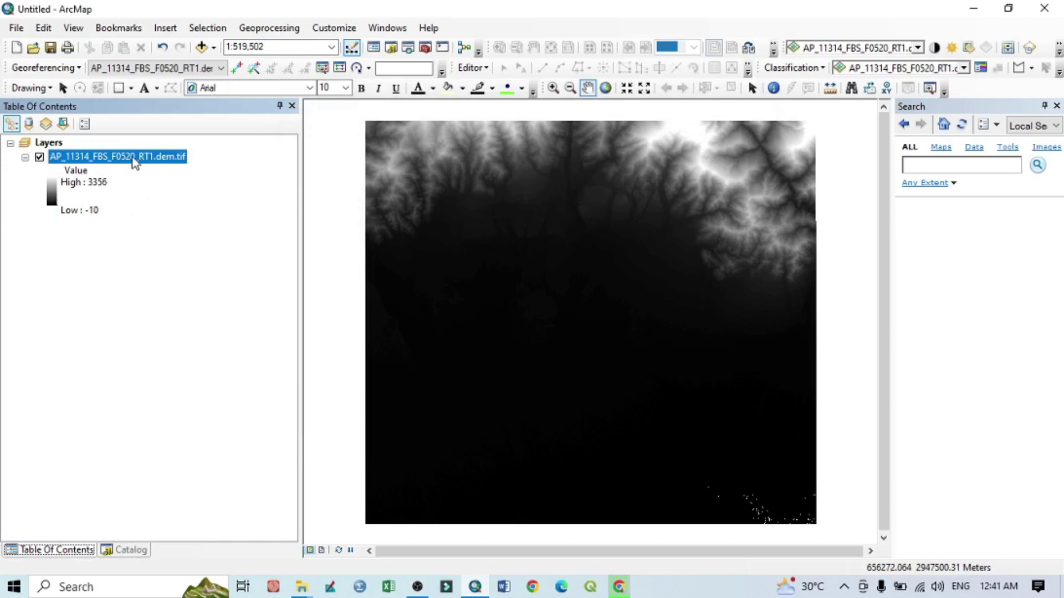
- Symbolize the DEM layer with the stretched blue-yellow-red color ramp and apply a hillshade effect with Z set to 5
{"action": "right_click", "coordinate": [133, 161]}
{"action": "left_click", "coordinate": [169, 382]}
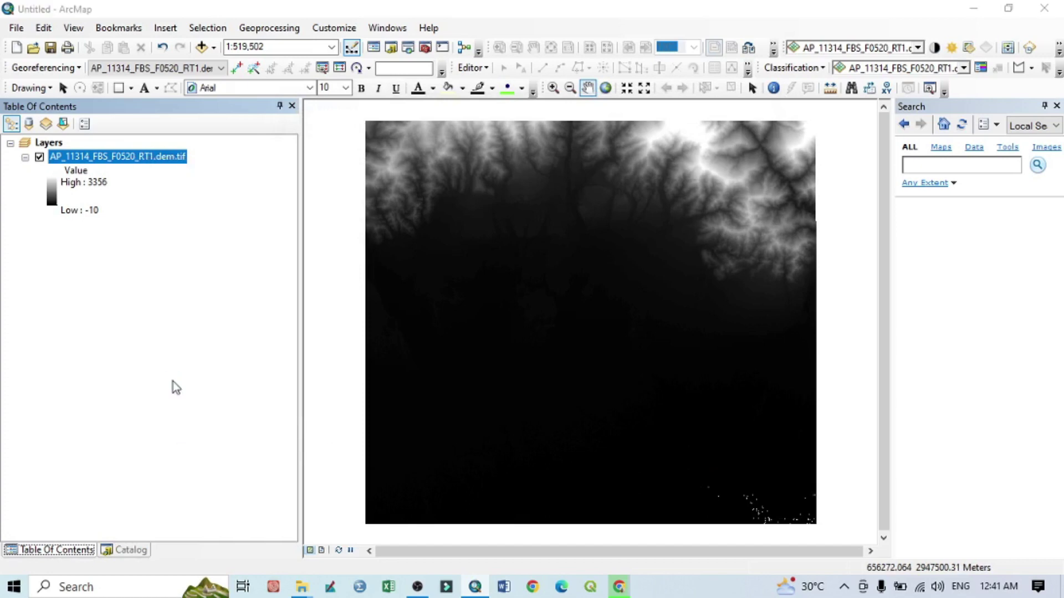
{"action": "left_click", "coordinate": [512, 130]}
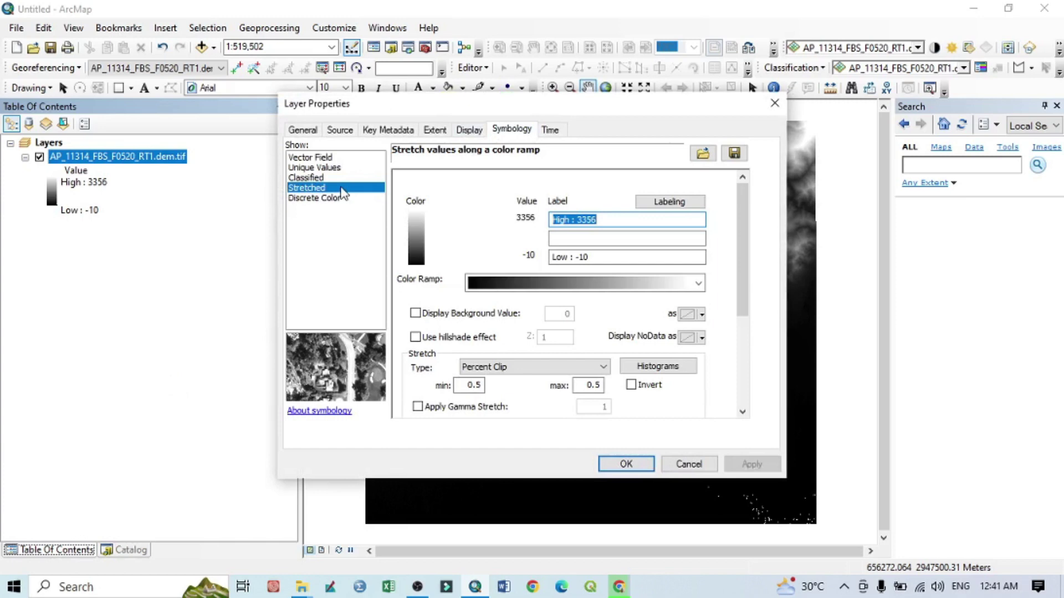
{"action": "left_click", "coordinate": [698, 283]}
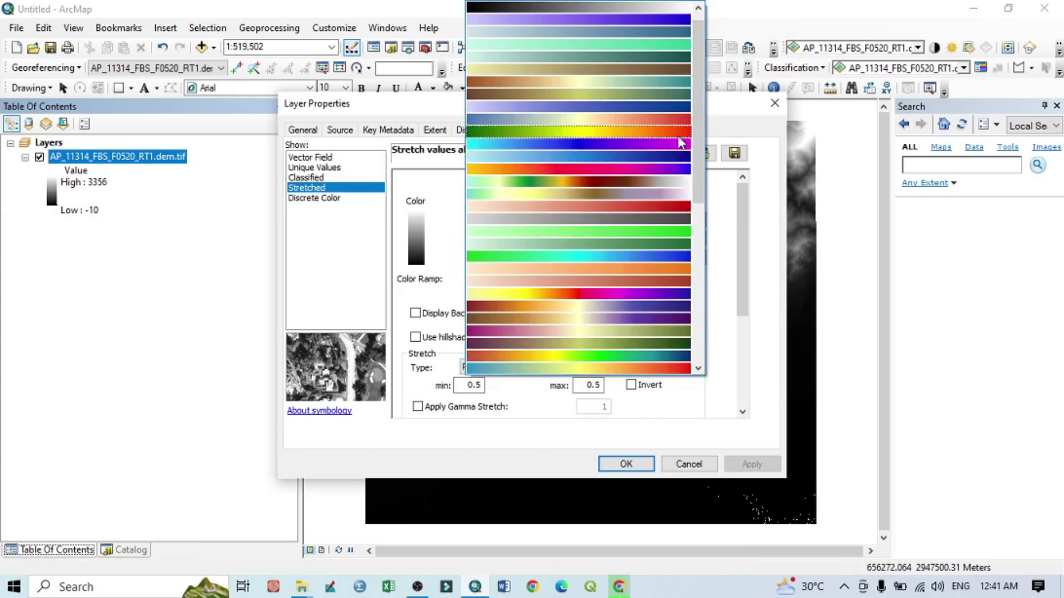
{"action": "left_click", "coordinate": [685, 121]}
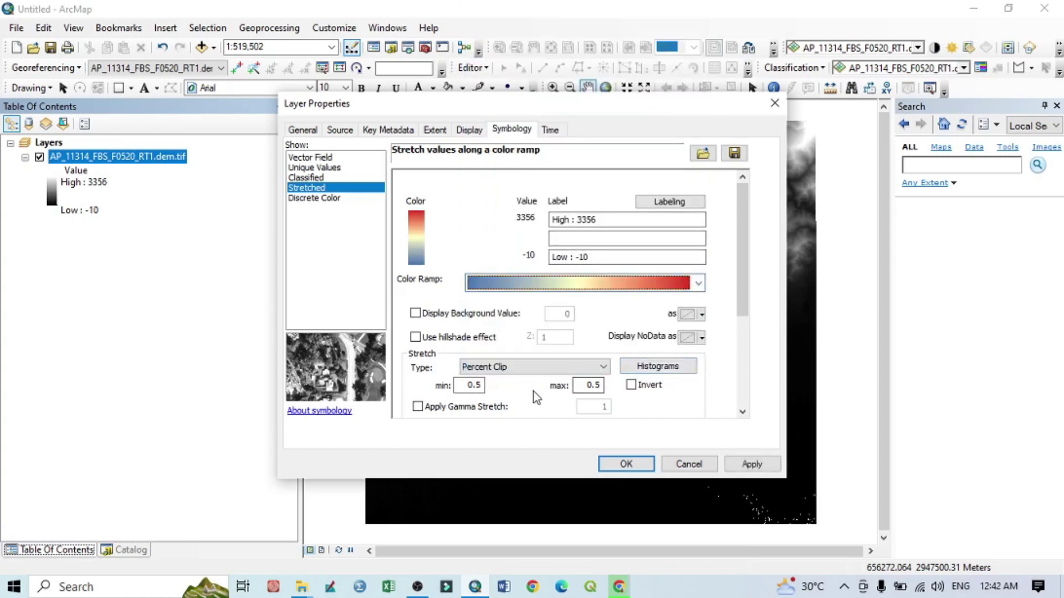
{"action": "left_click", "coordinate": [415, 337]}
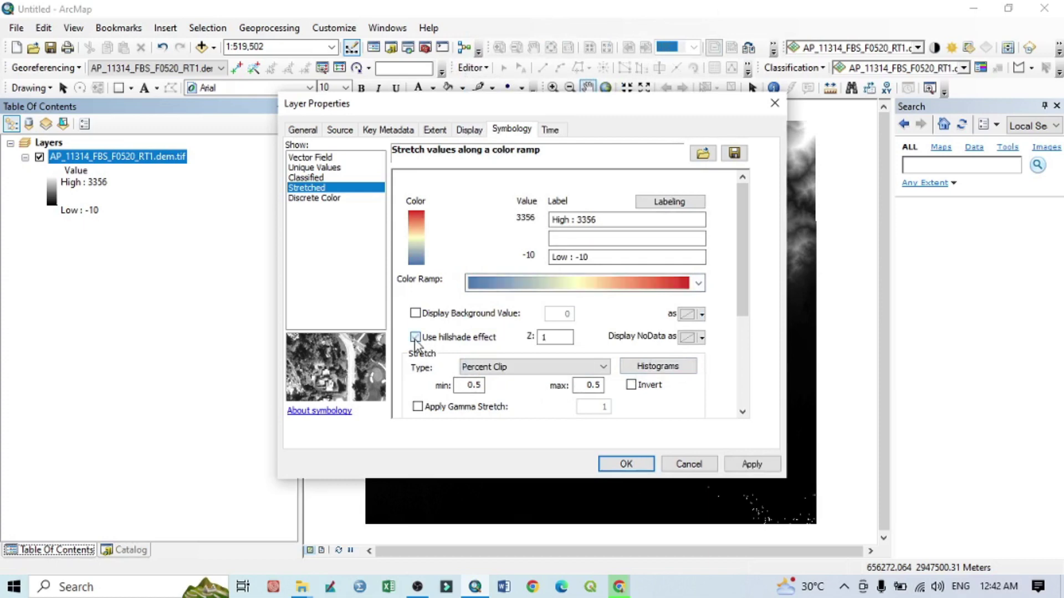
{"action": "double_click", "coordinate": [541, 339]}
{"action": "left_click", "coordinate": [753, 464]}
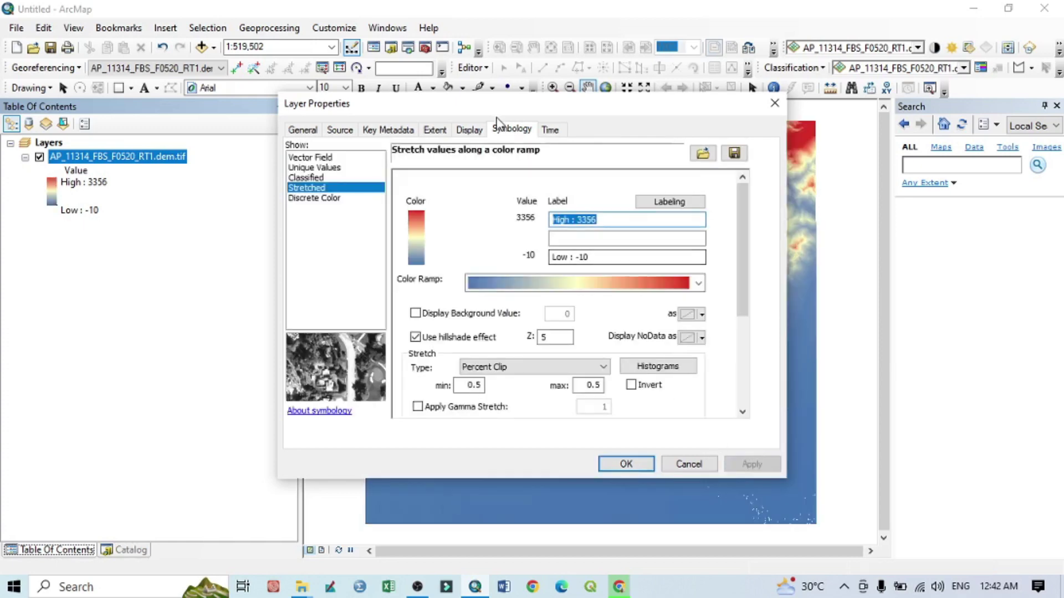
- Set the DEM layer's hillshade Z factor to 10 and apply the symbology
{"action": "left_click_drag", "start_coordinate": [499, 108], "coordinate": [362, 168]}
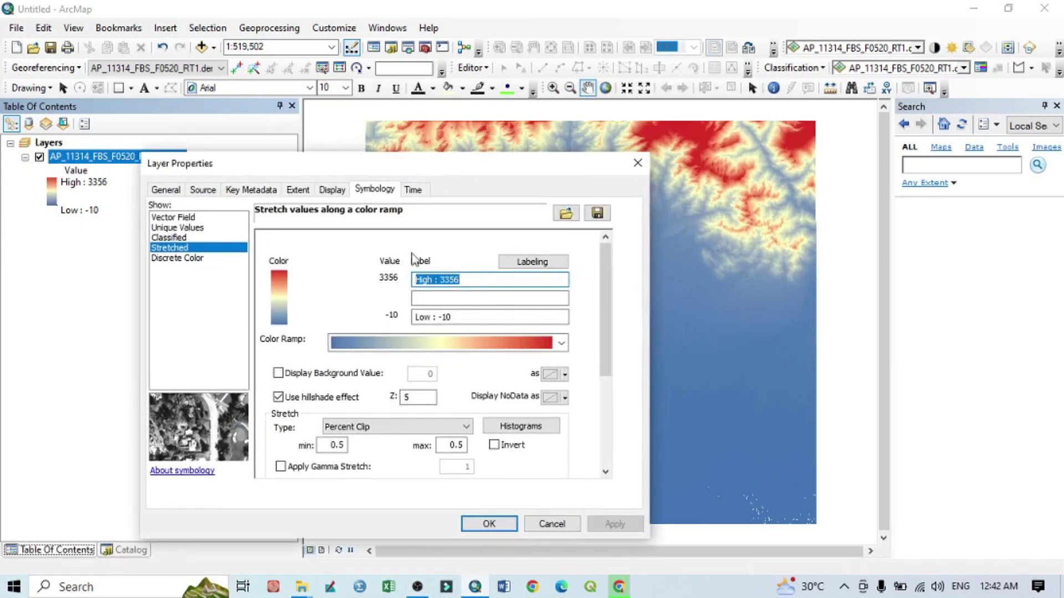
{"action": "double_click", "coordinate": [418, 399]}
{"action": "type", "text": "10"}
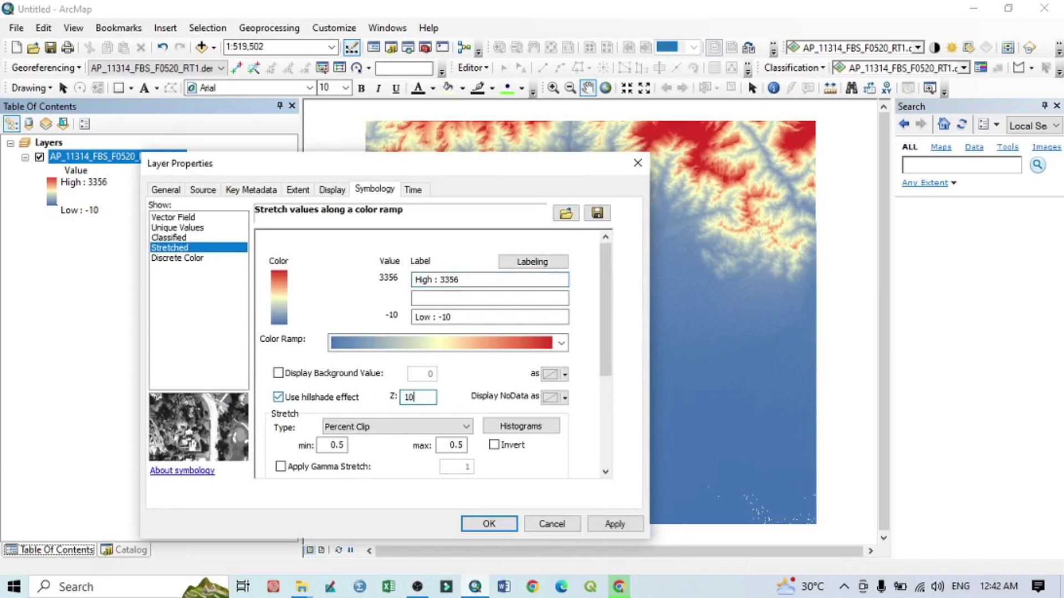
{"action": "left_click", "coordinate": [614, 524]}
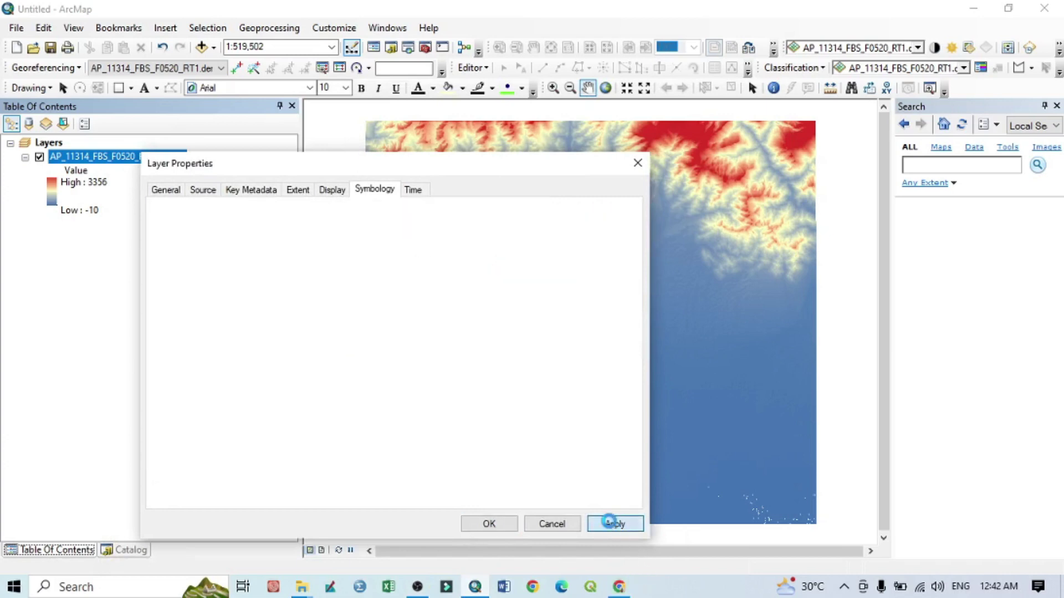
{"action": "left_click", "coordinate": [487, 524]}
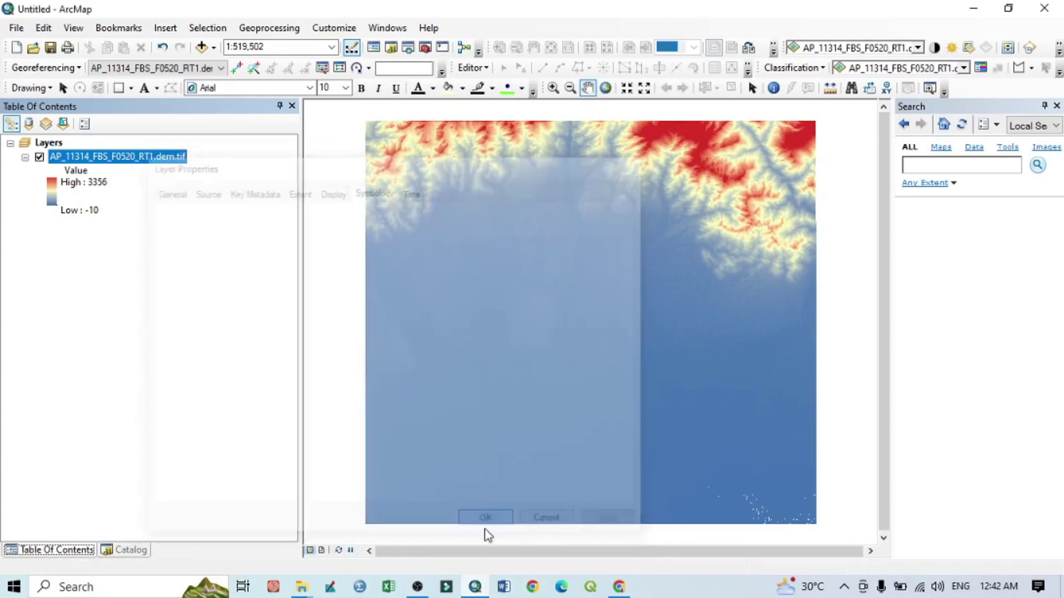
- Examine the shaded relief of the mountainous northeastern part of the DEM at close range
{"action": "scroll", "coordinate": [648, 316], "scroll_direction": "up", "scroll_amount": 2}
{"action": "scroll", "coordinate": [649, 317], "scroll_direction": "up", "scroll_amount": 3}
{"action": "scroll", "coordinate": [648, 317], "scroll_direction": "down", "scroll_amount": 8}
{"action": "left_click_drag", "start_coordinate": [826, 171], "coordinate": [612, 427]}
{"action": "scroll", "coordinate": [613, 425], "scroll_direction": "down", "scroll_amount": 3}
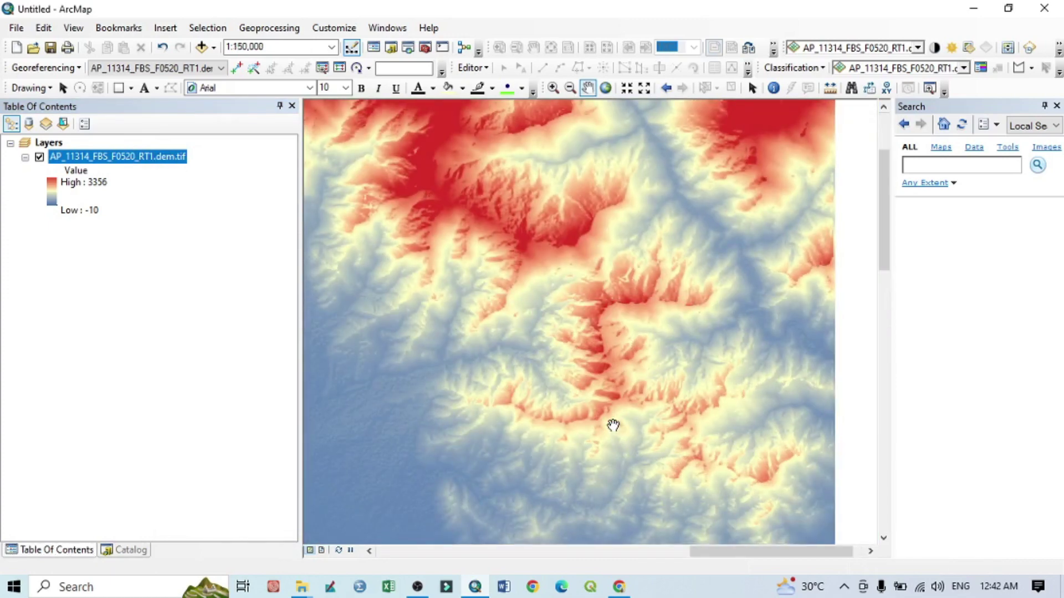
{"action": "left_click_drag", "start_coordinate": [653, 380], "coordinate": [687, 389]}
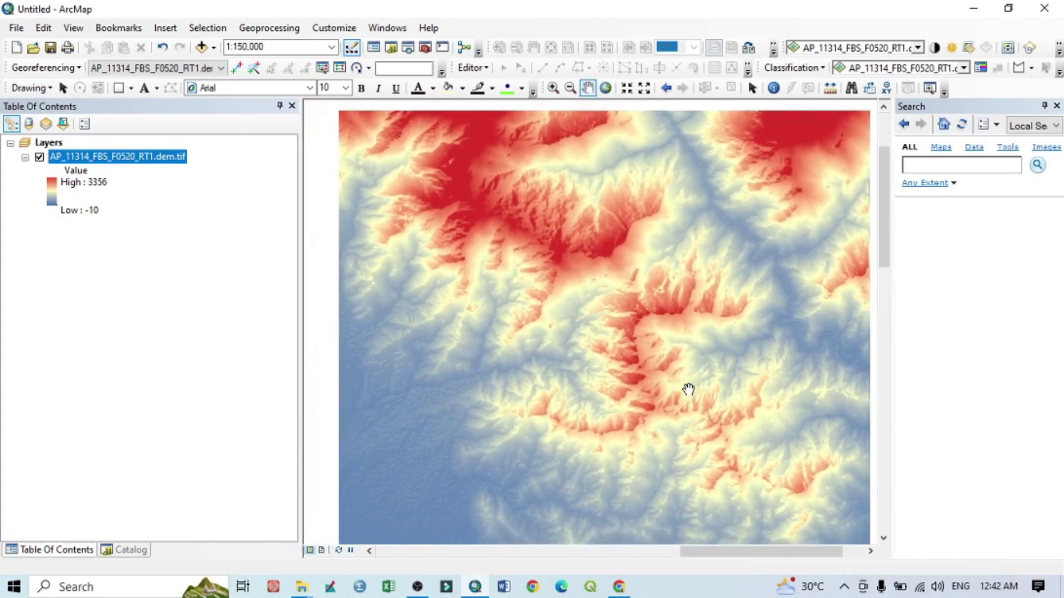
{"action": "left_click_drag", "start_coordinate": [689, 352], "coordinate": [688, 358]}
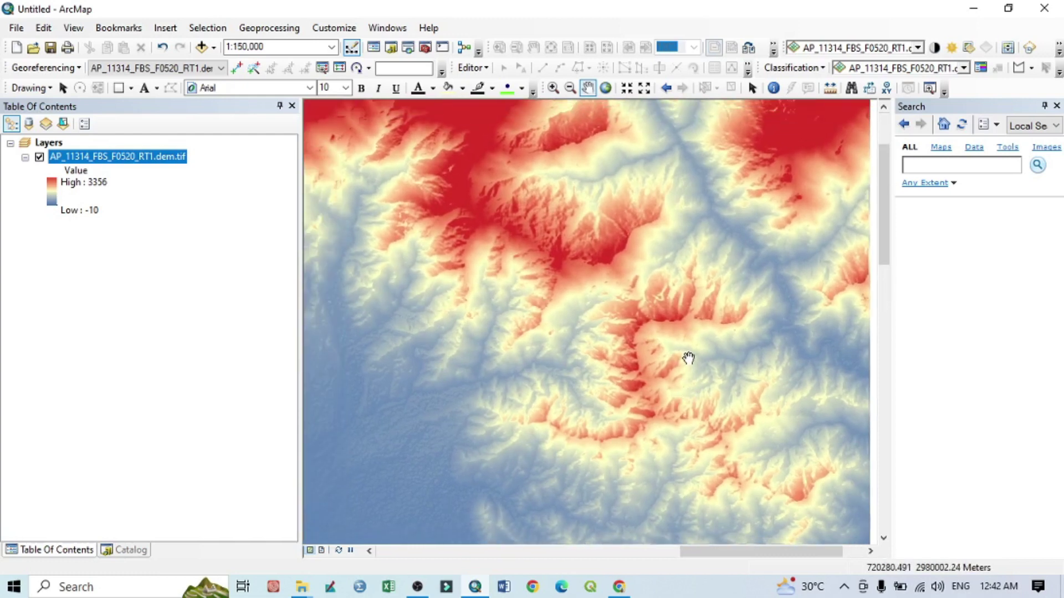